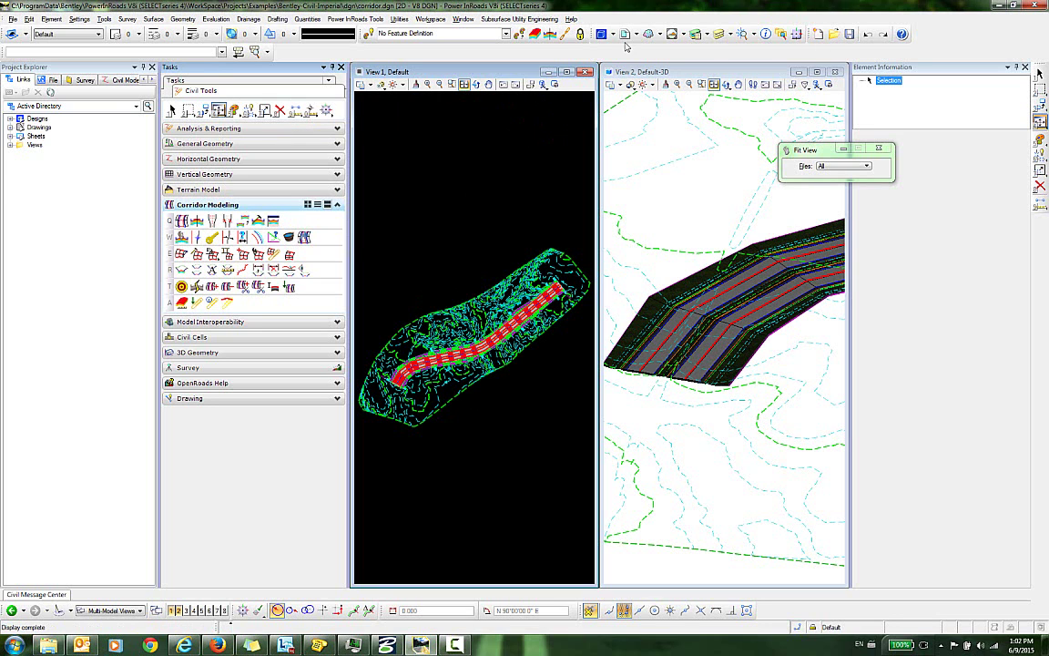
Step: Open the References dialog, move it to the top of the window, and select geometry.dgn
left_click(565, 34)
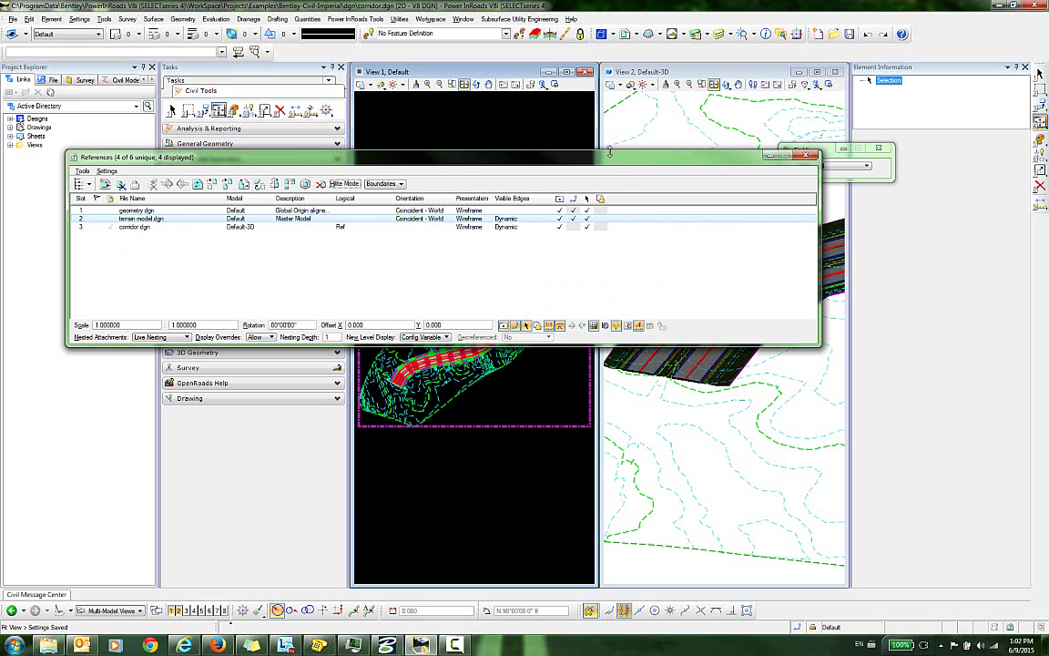
left_click_drag(608, 160, 698, 348)
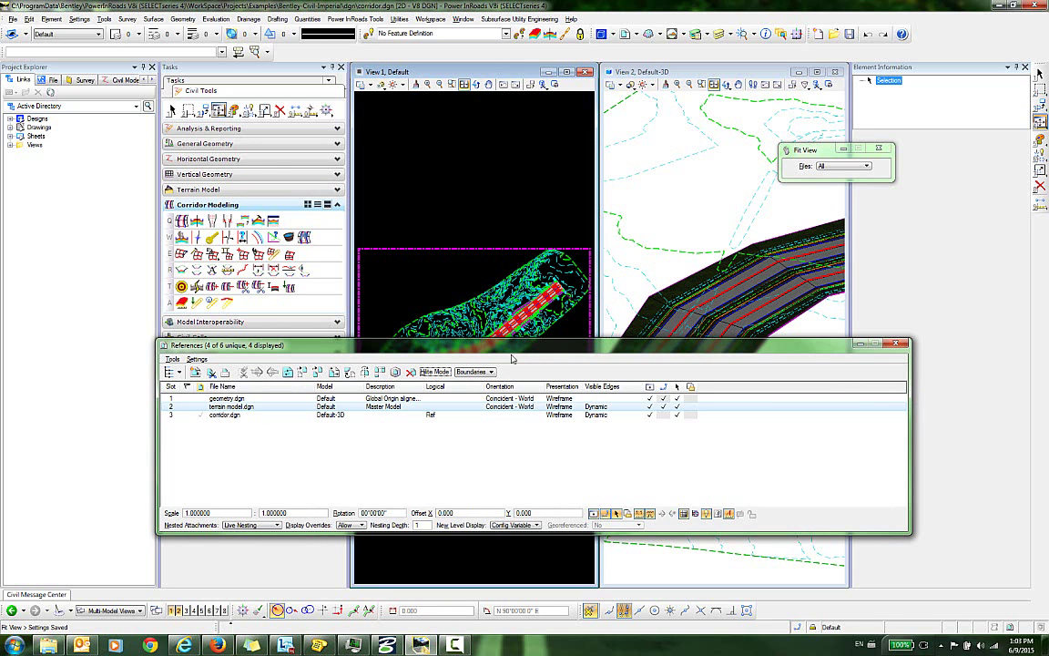
left_click_drag(517, 354, 425, 53)
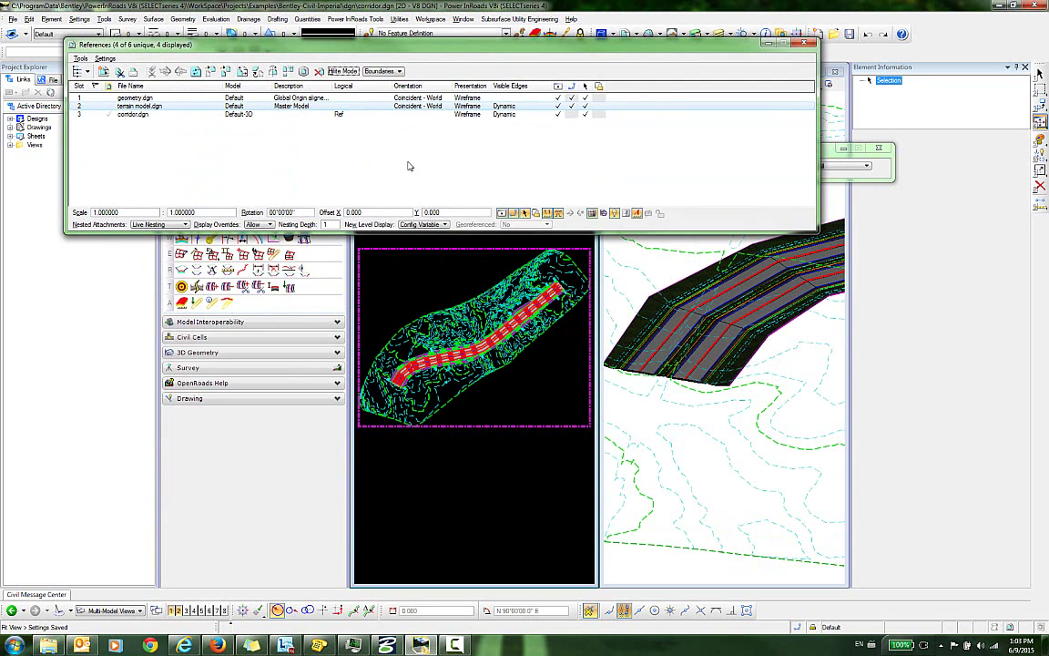
left_click(133, 97)
right_click(135, 98)
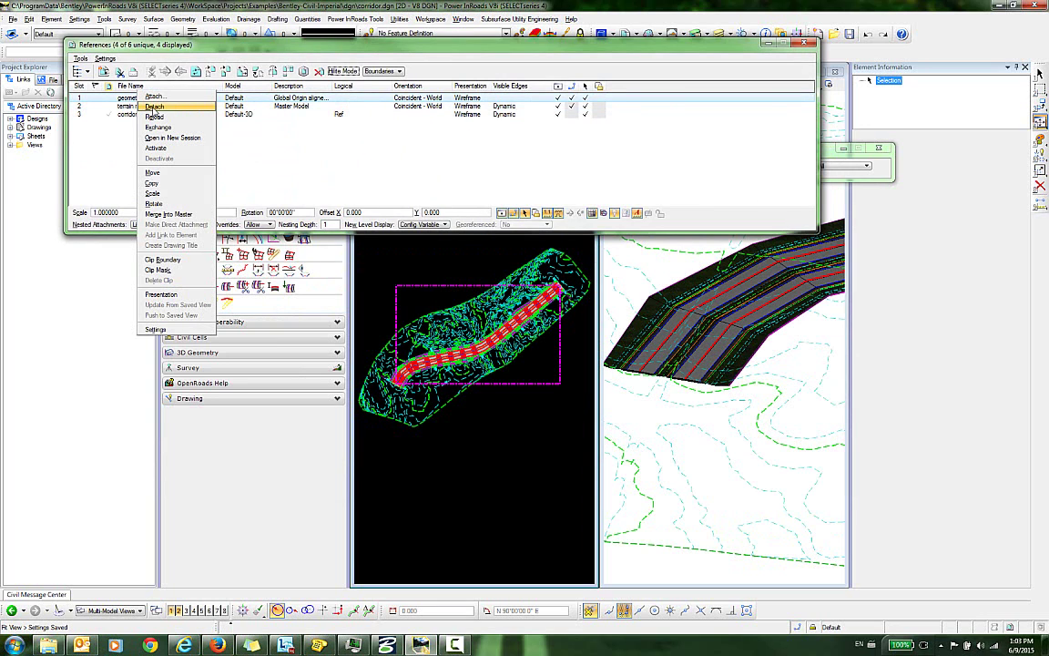
left_click(155, 106)
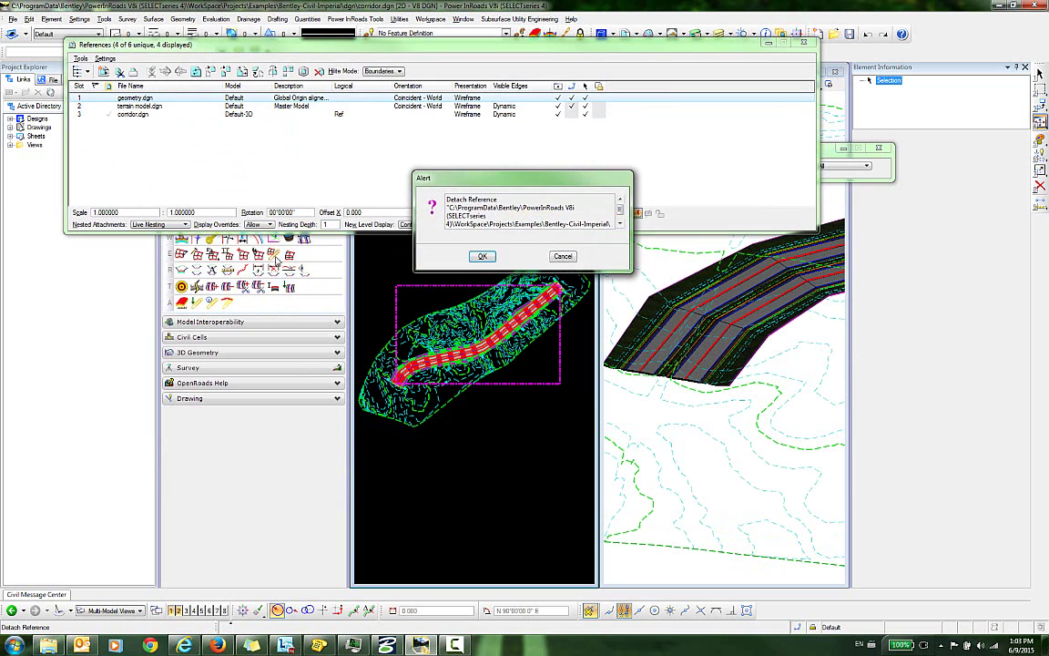
left_click(484, 256)
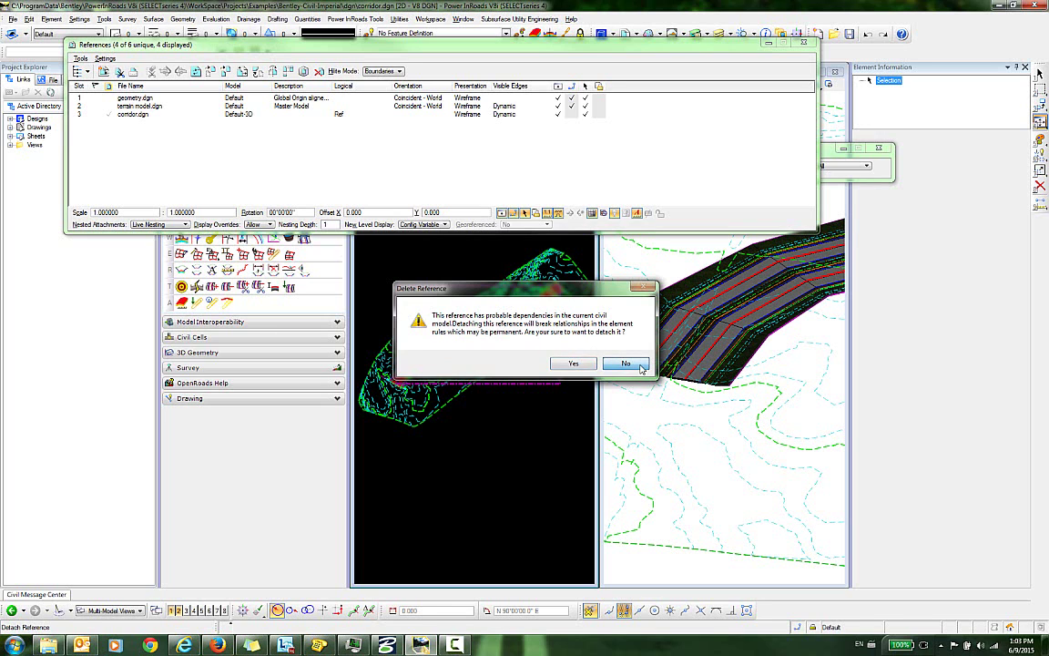
left_click(625, 364)
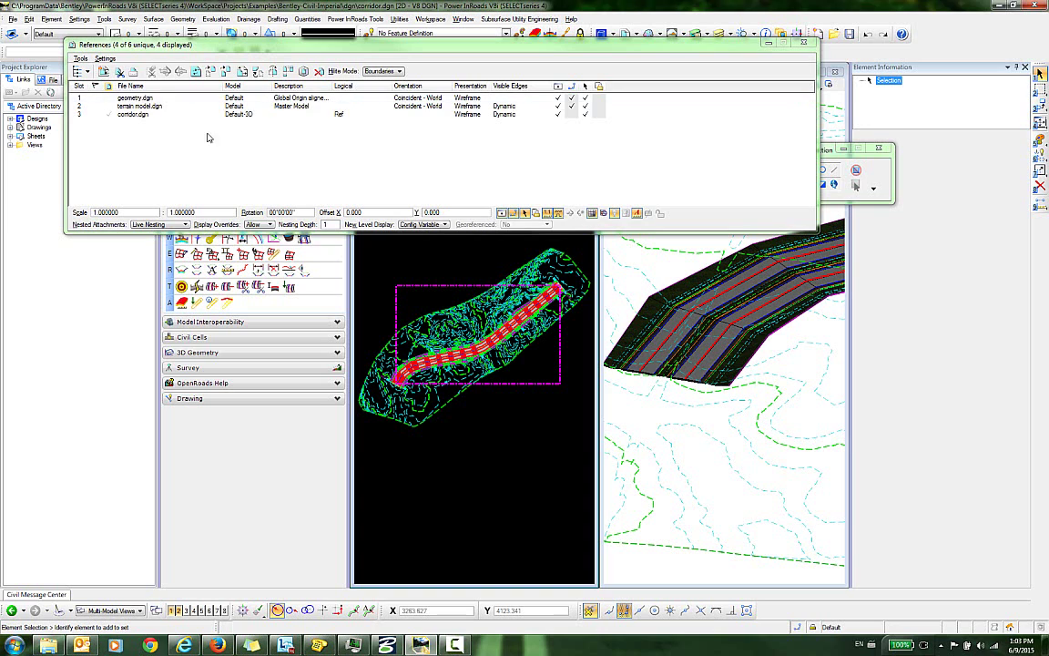
Step: Close the References dialog and corridor.dgn, then switch to Windows Explorer
left_click(805, 45)
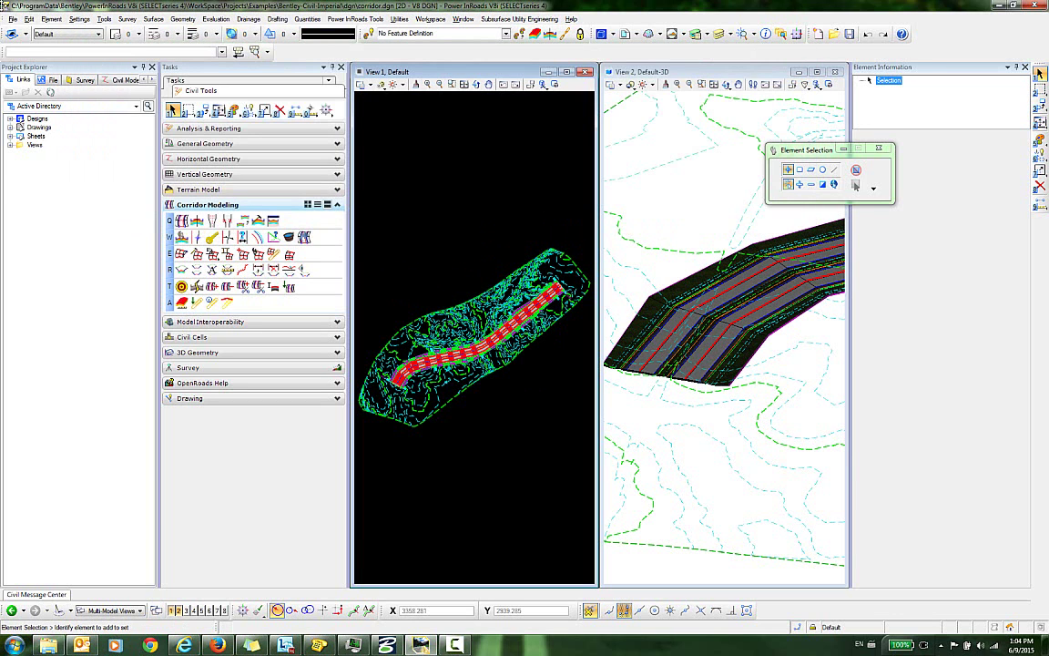
left_click(13, 19)
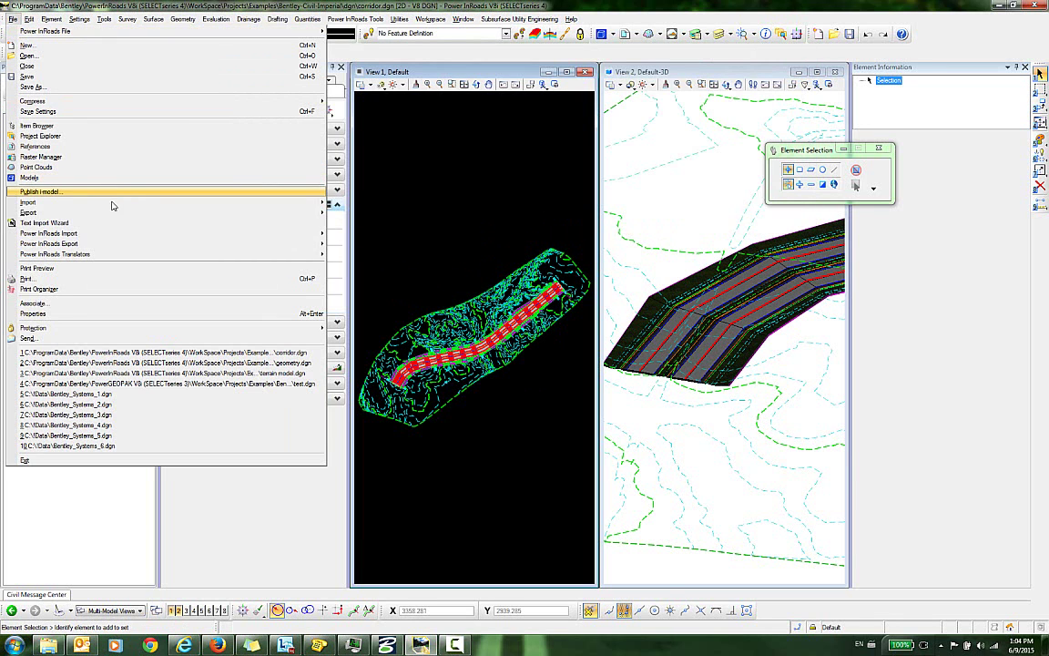
left_click(73, 68)
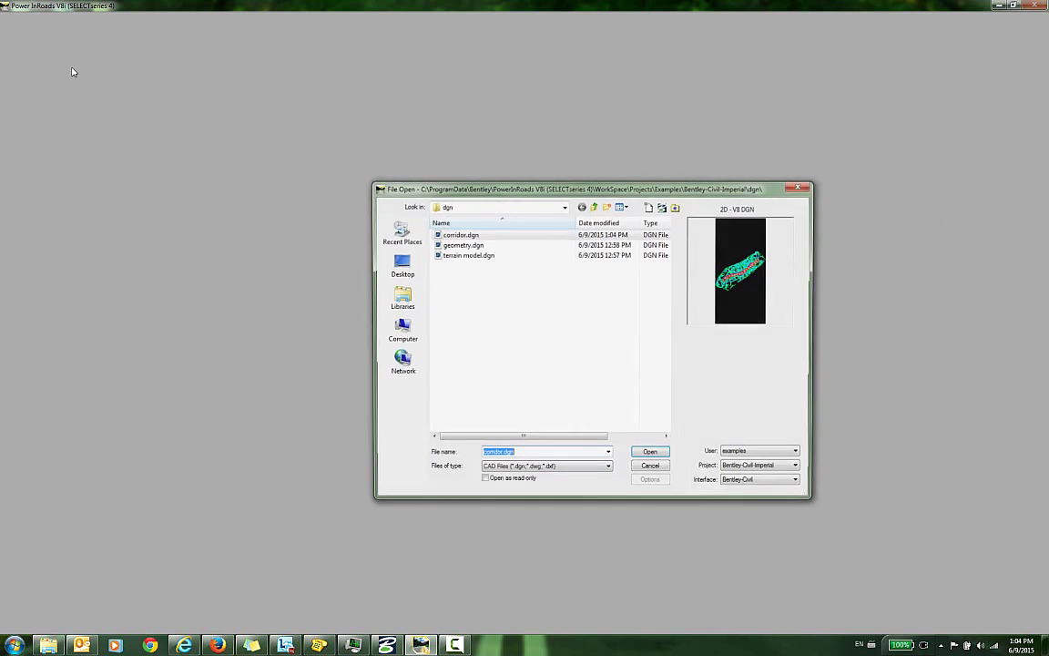
left_click(48, 645)
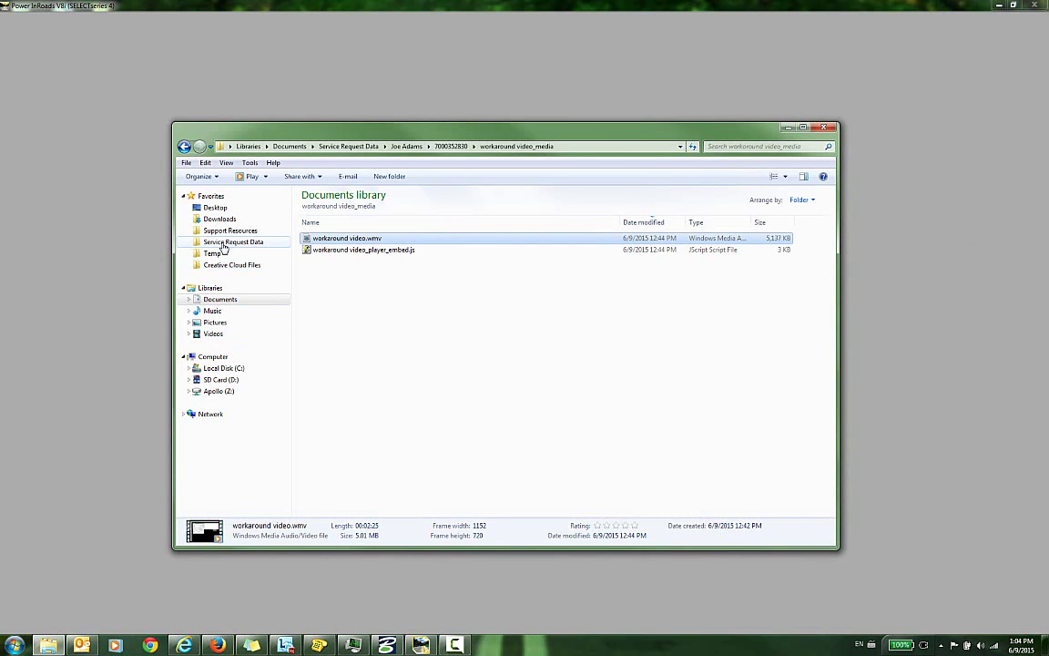
Step: Browse from C: through ProgramData\Bentley\PowerInRoads V8i\WorkSpace\Projects\Examples\Bentley-Civil-Imperial to the dgn folder
left_click(218, 368)
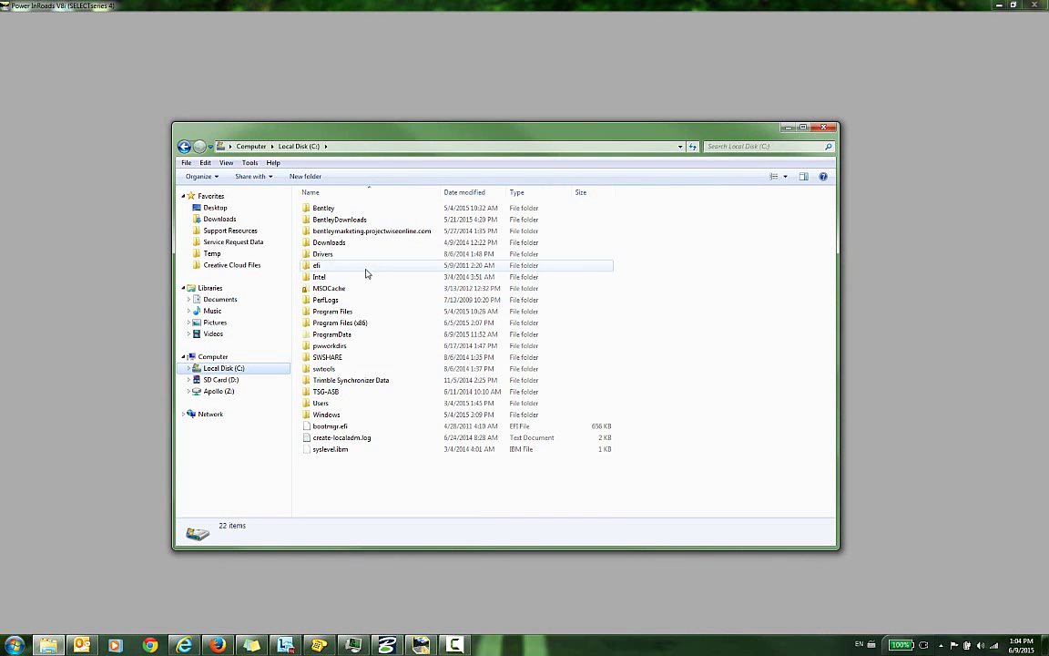
double_click(332, 334)
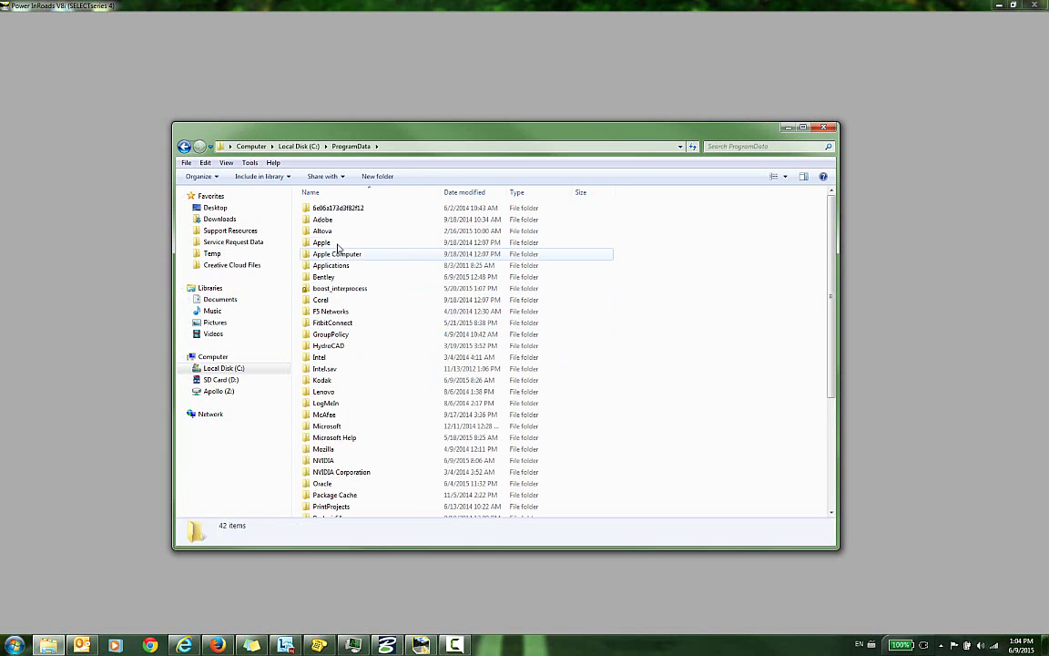
double_click(323, 276)
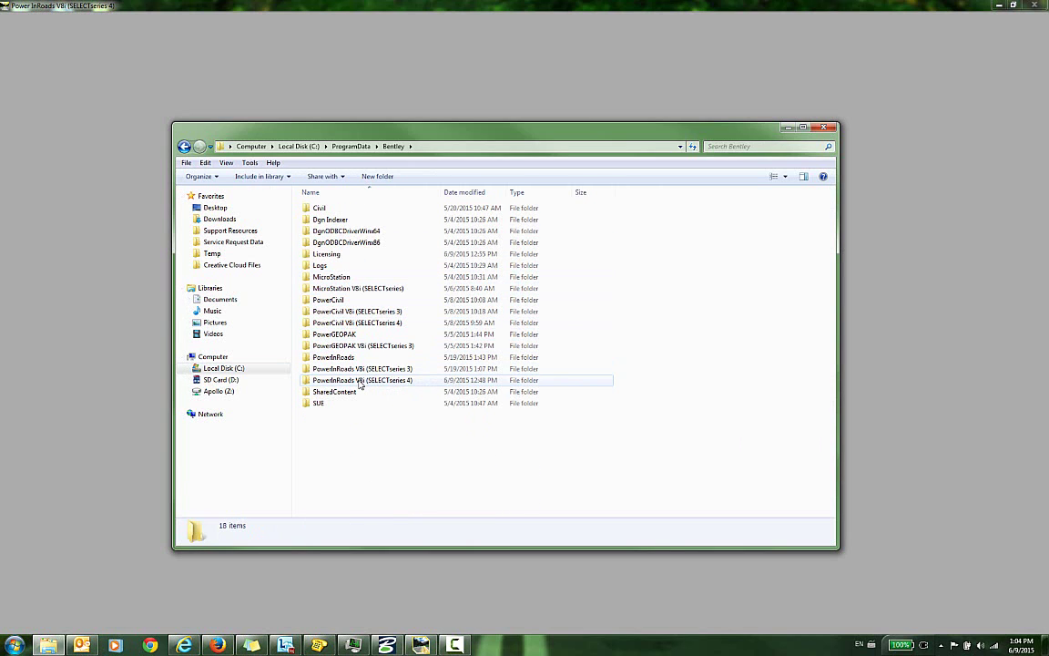
double_click(360, 380)
double_click(330, 208)
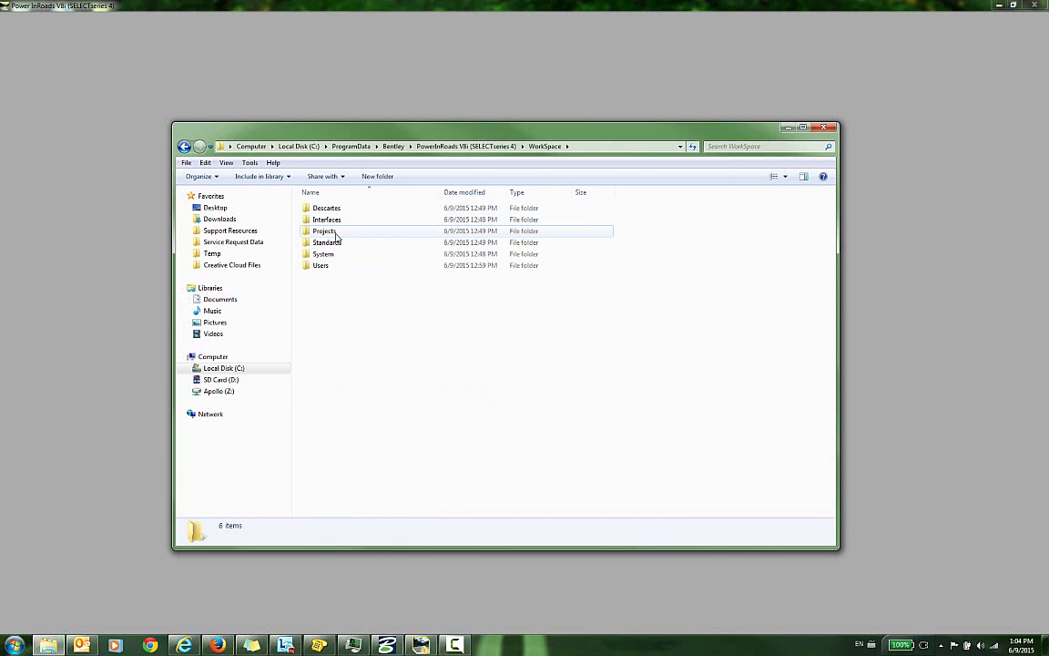
double_click(326, 232)
double_click(320, 208)
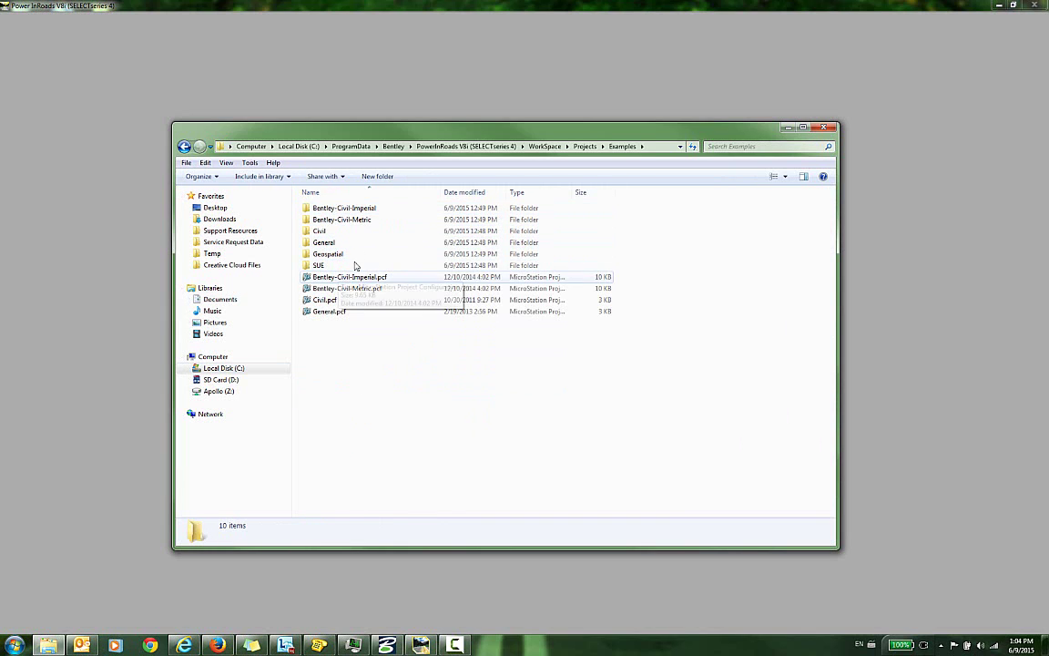
double_click(345, 208)
double_click(324, 231)
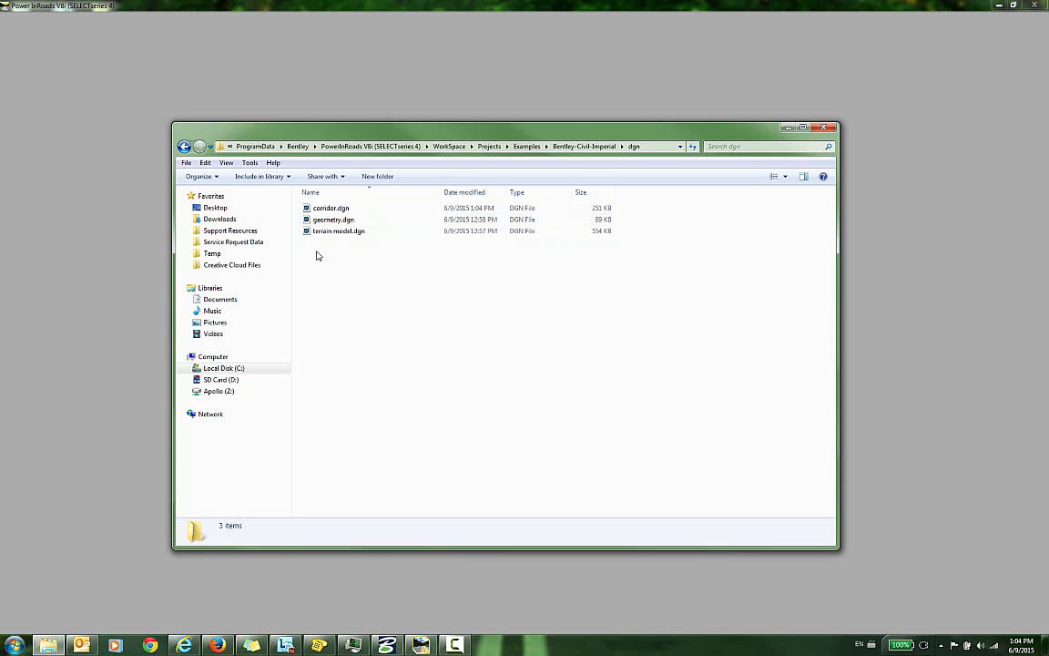
Step: Rename corridor.dgn to PN567corridor.dgn
right_click(324, 209)
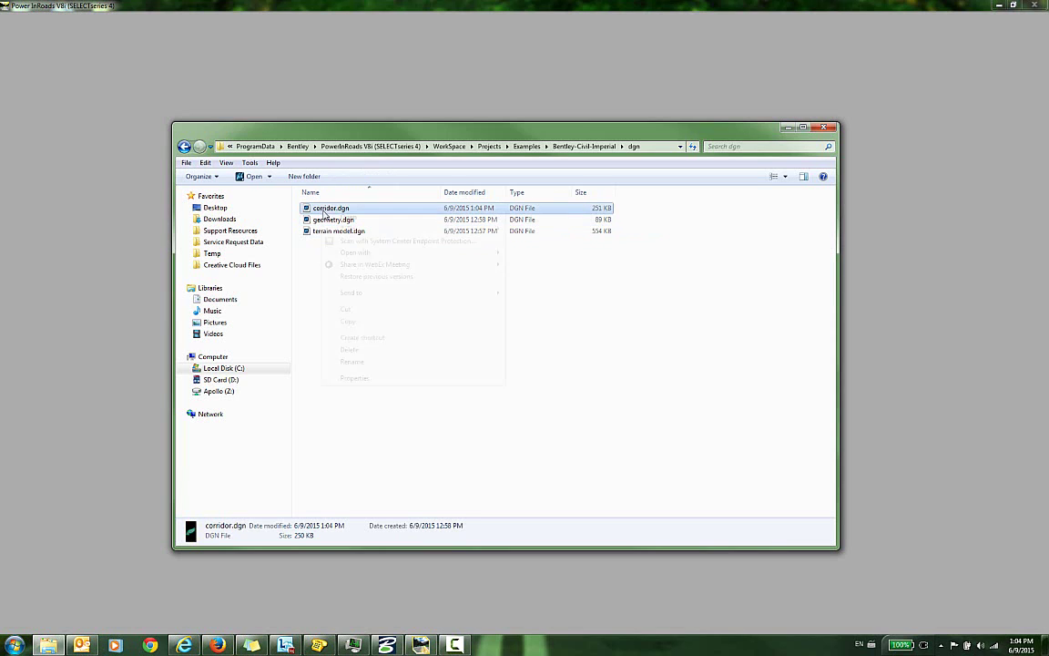
left_click(401, 362)
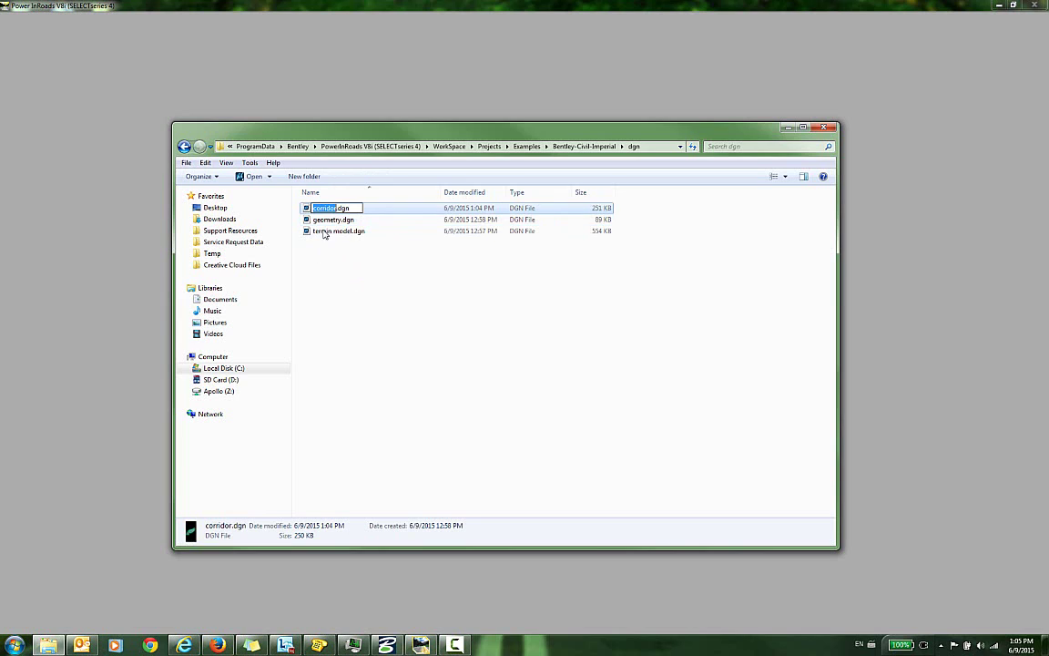
key("Home")
type("PN567")
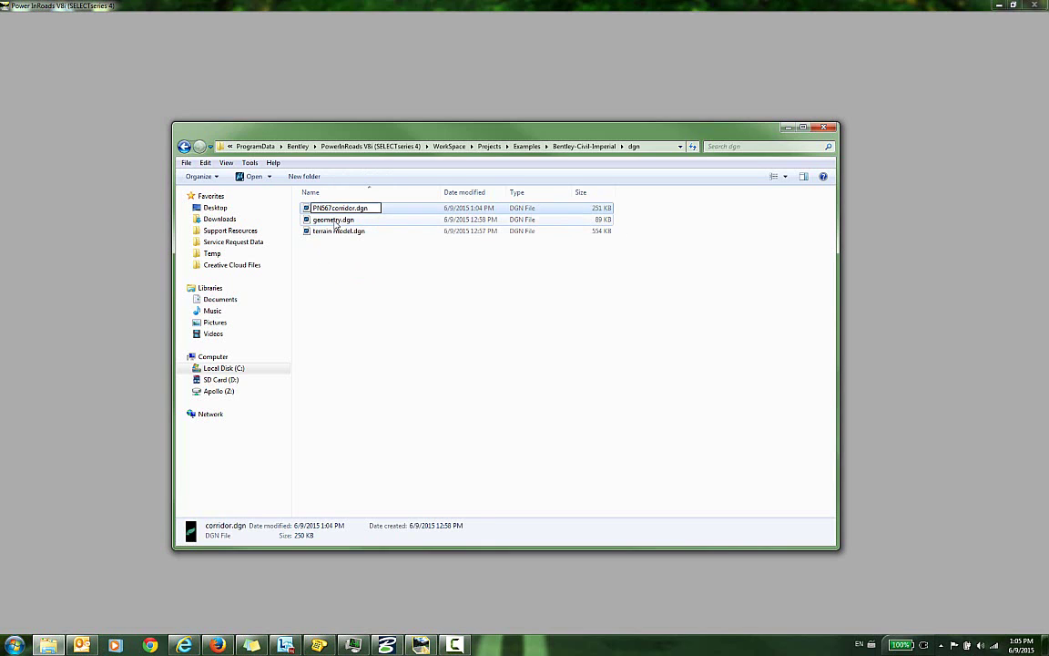
Step: Rename geometry.dgn to PN567geometry.dgn
right_click(334, 224)
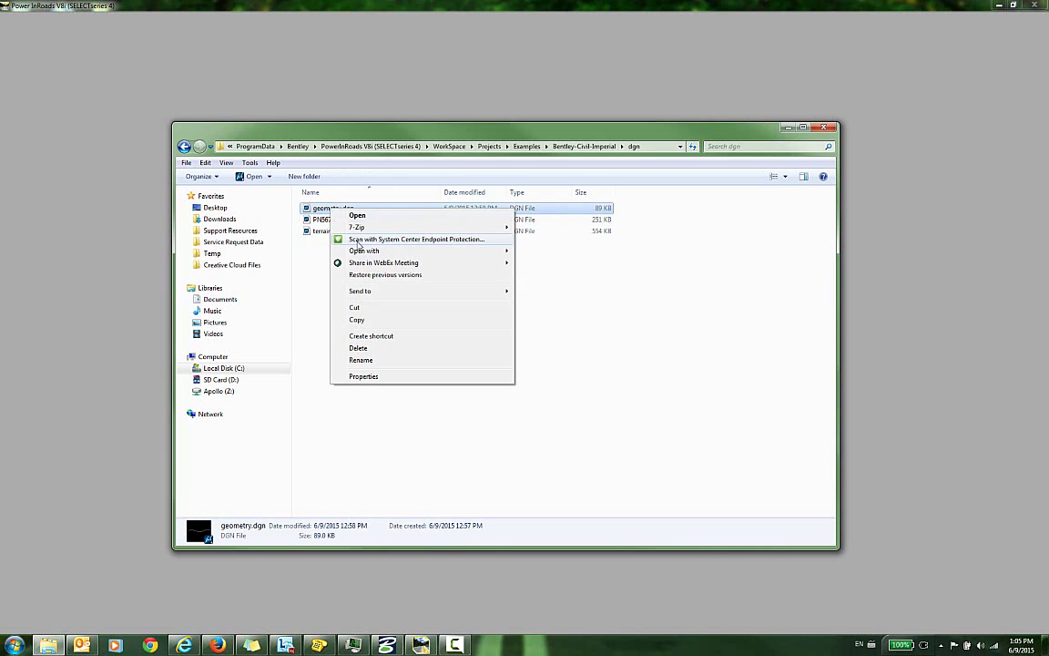
left_click(364, 372)
key("Home")
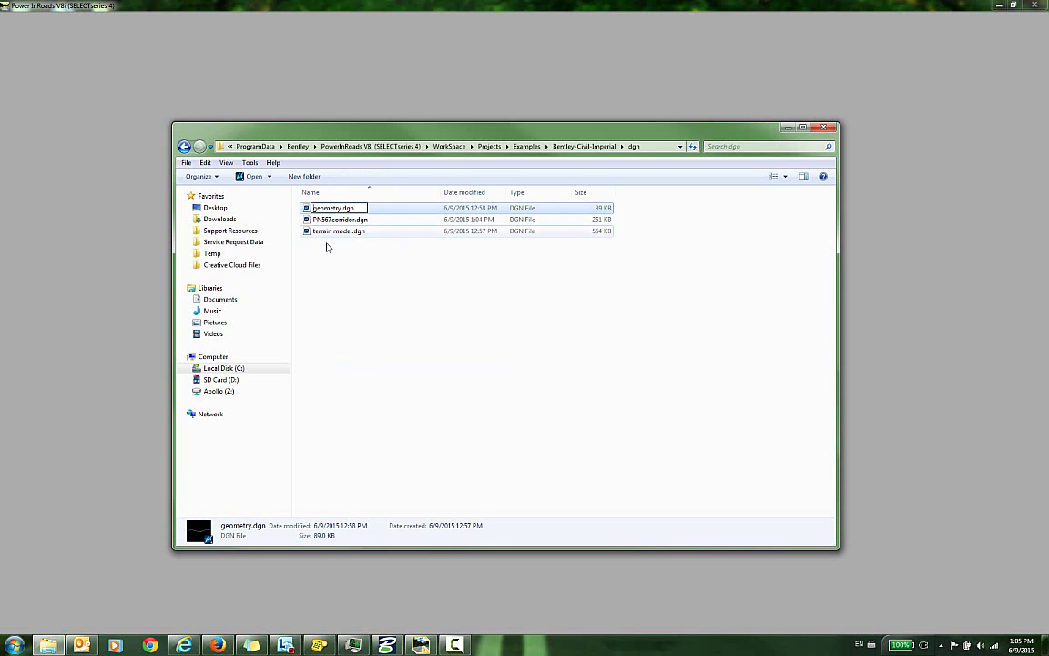
type("PN")
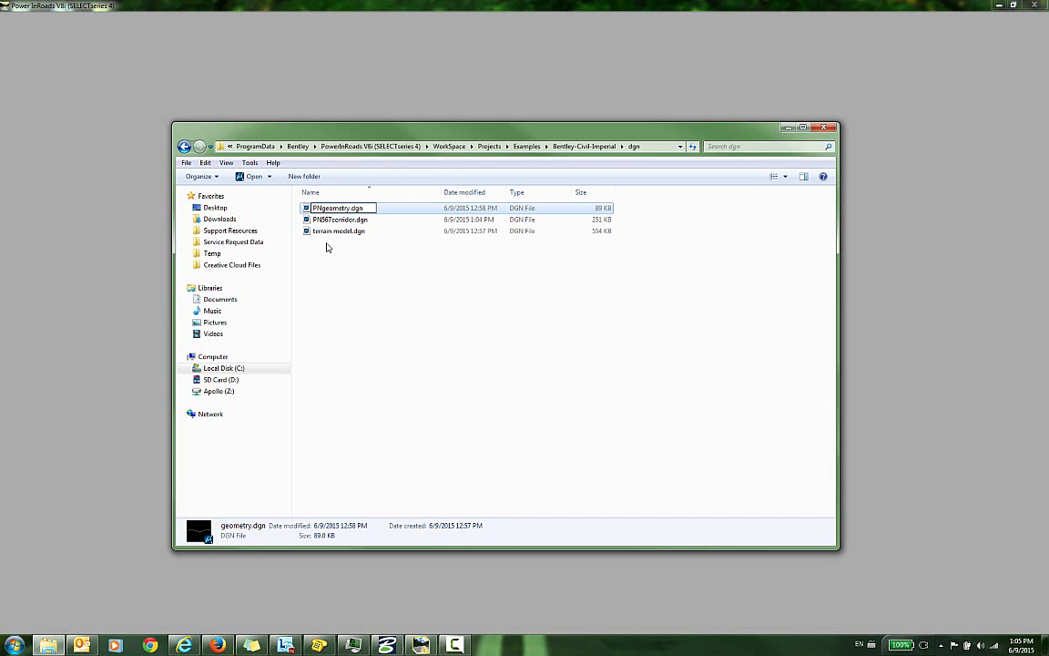
type("567")
key("Return")
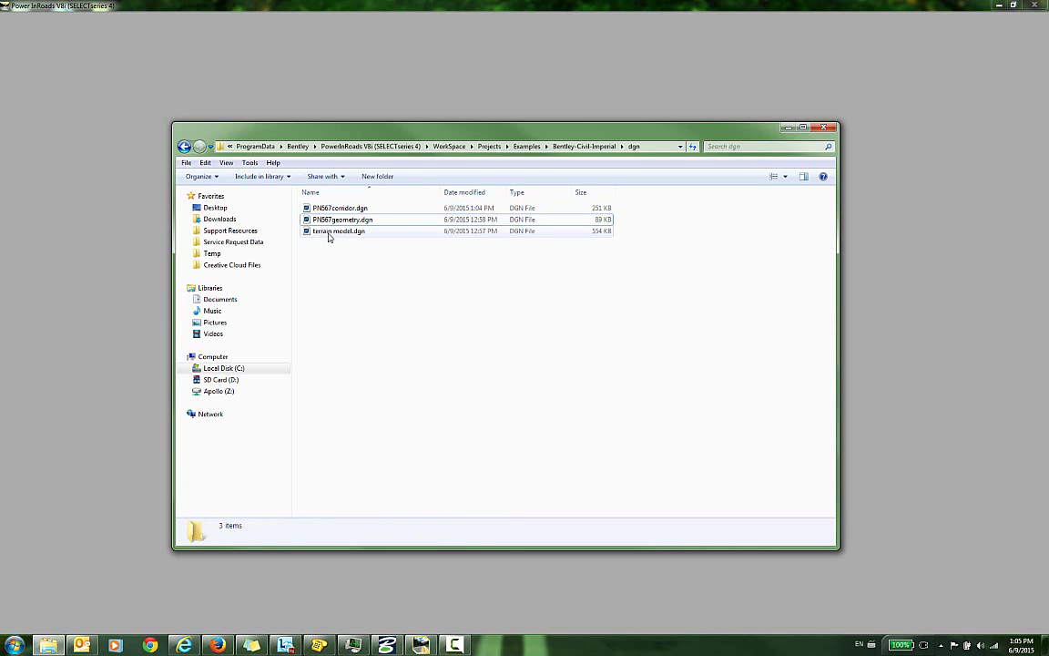
Step: Rename terrain model.dgn to PN567terrain model.dgn
right_click(329, 232)
left_click(360, 385)
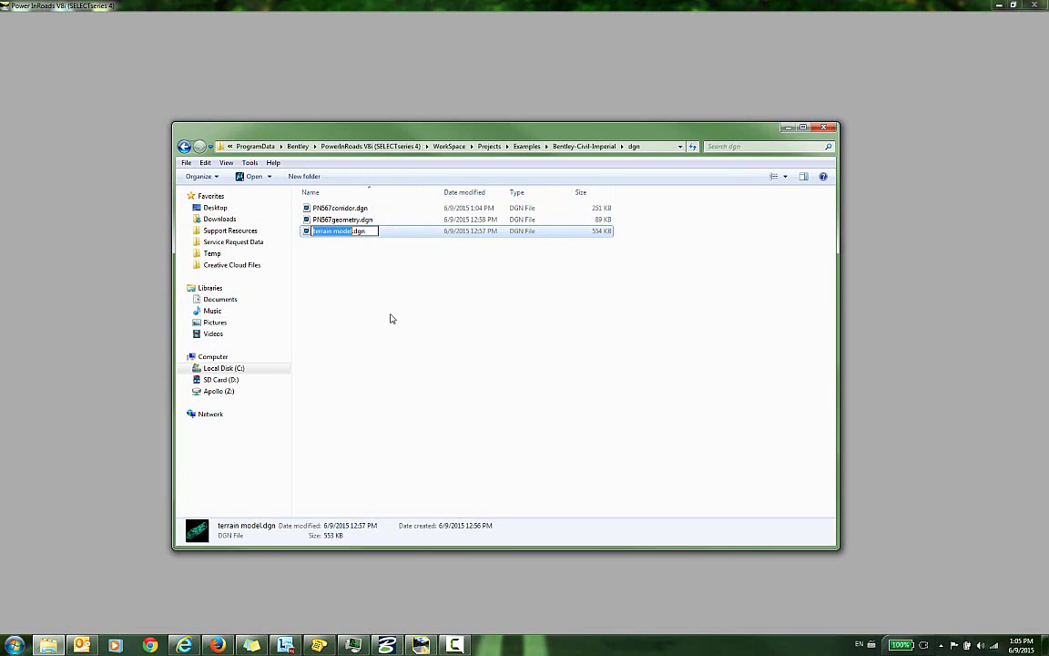
key("Home")
type("PN567")
key("Return")
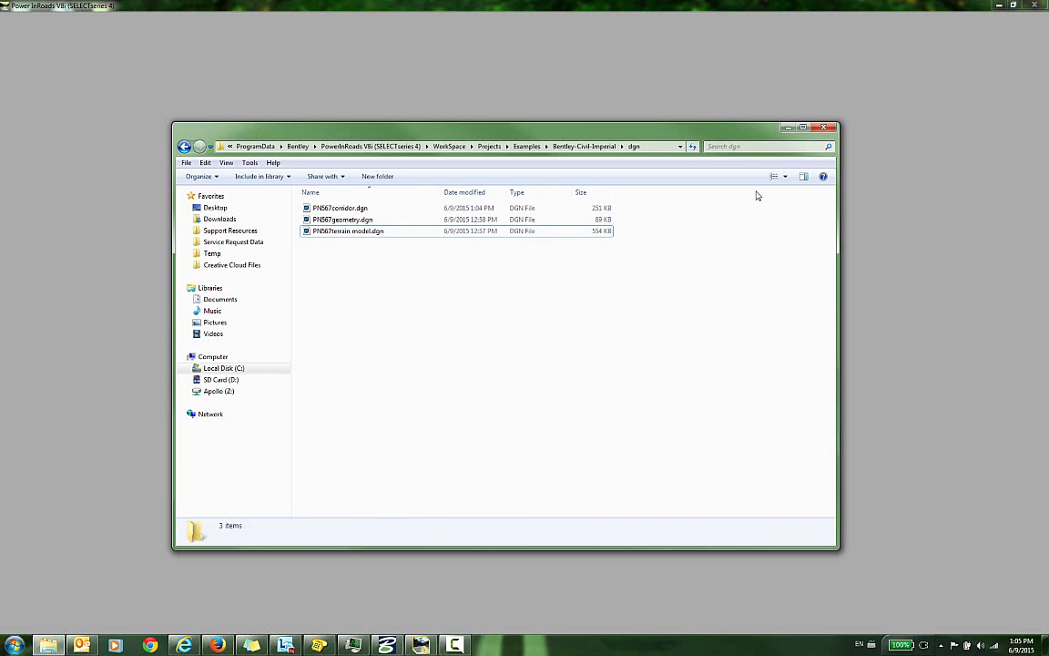
Step: Open PN567corridor.dgn from the File Open dialog
left_click(739, 119)
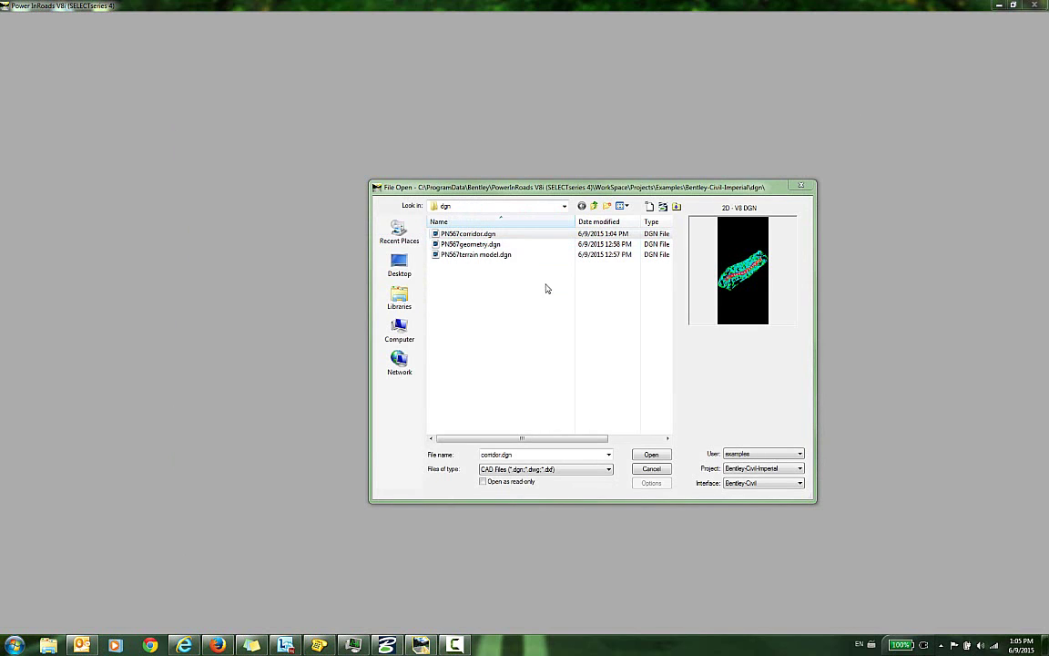
left_click(460, 238)
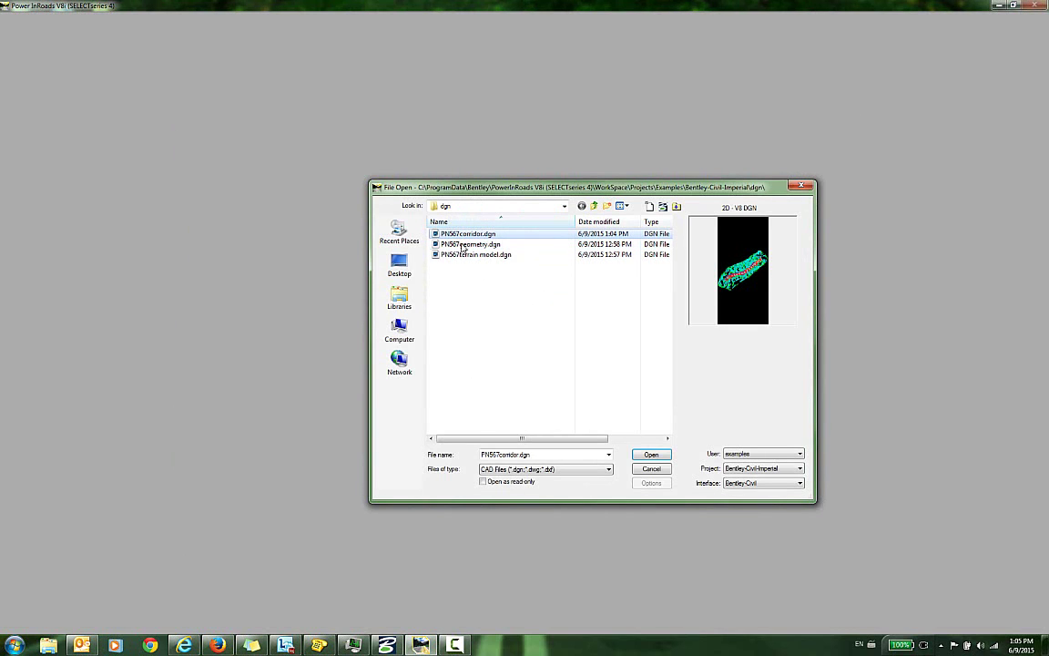
left_click(652, 456)
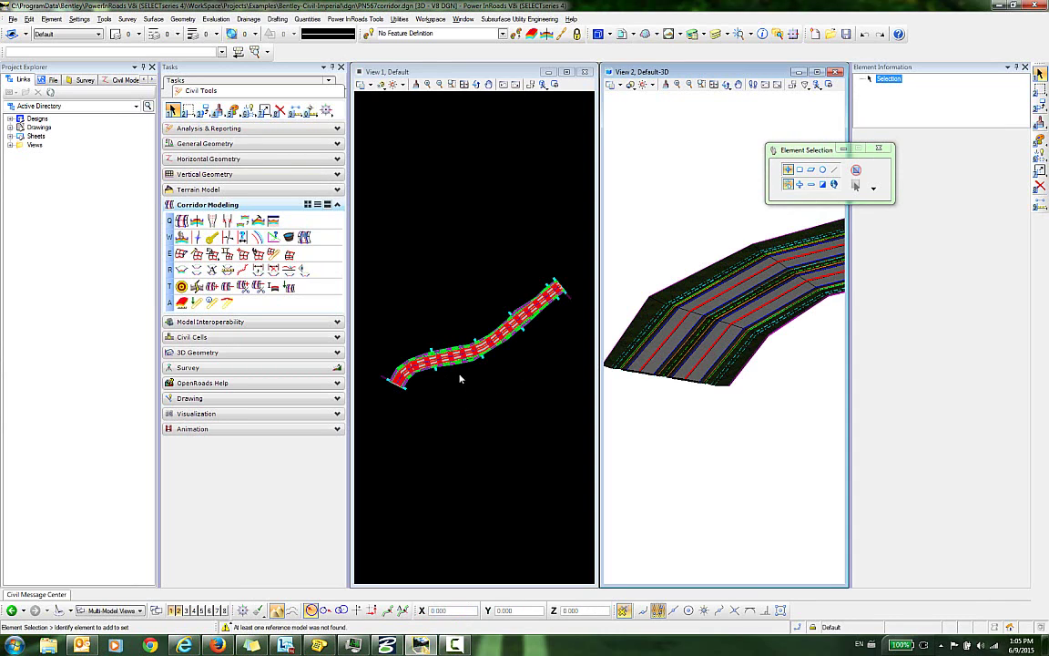
Step: Zoom View 1, inspect the SR789 corridor's element information, and start a Corridor Modeling command
scroll(482, 364, "up", 2)
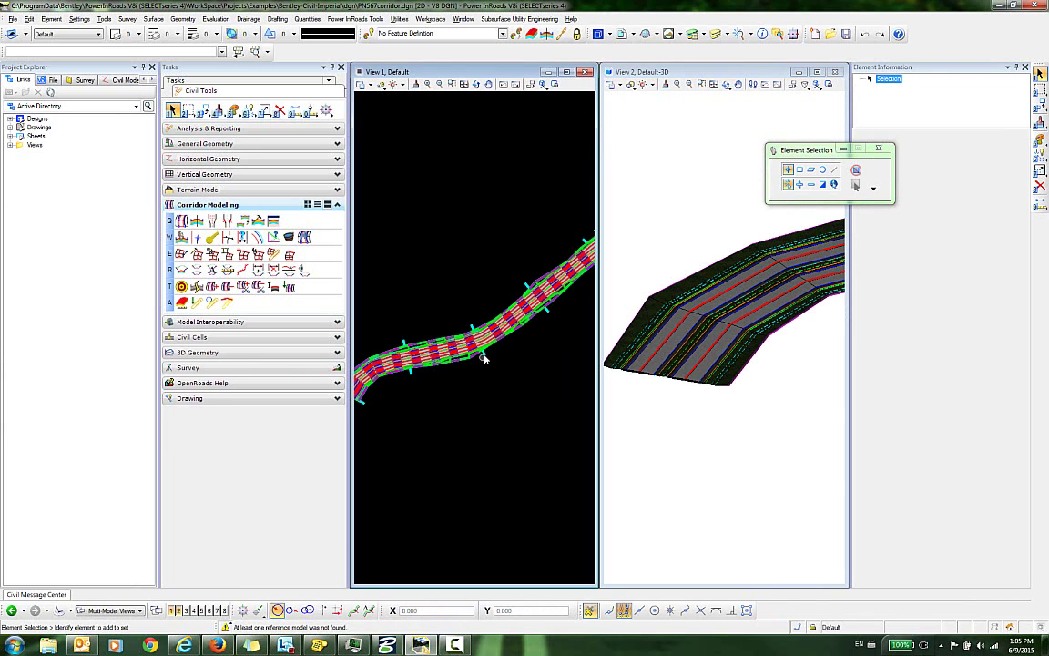
left_click(485, 358)
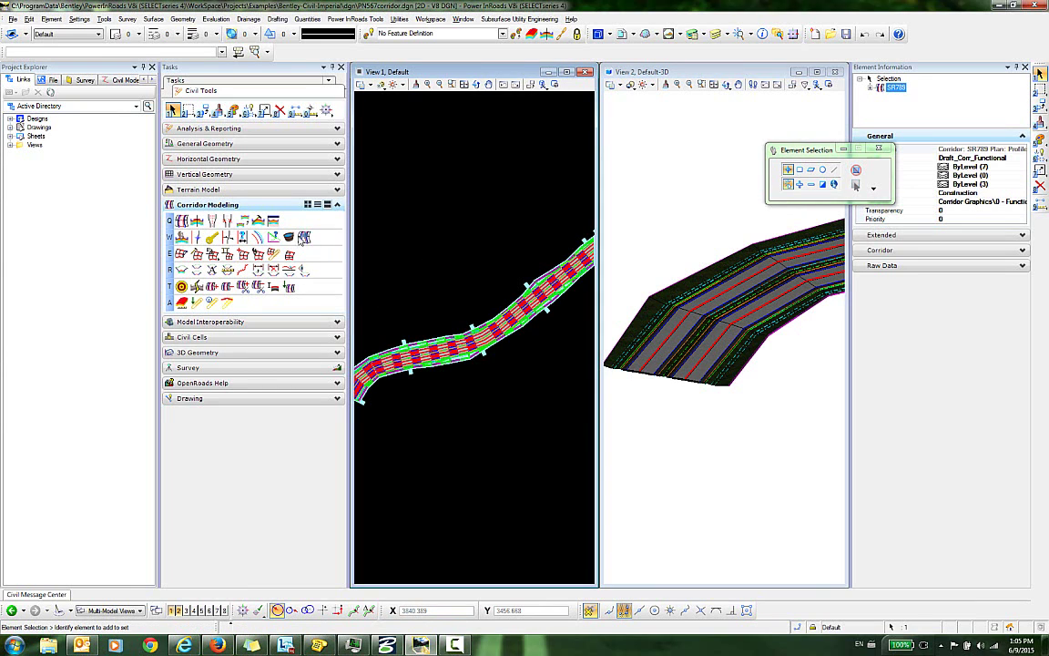
left_click(301, 236)
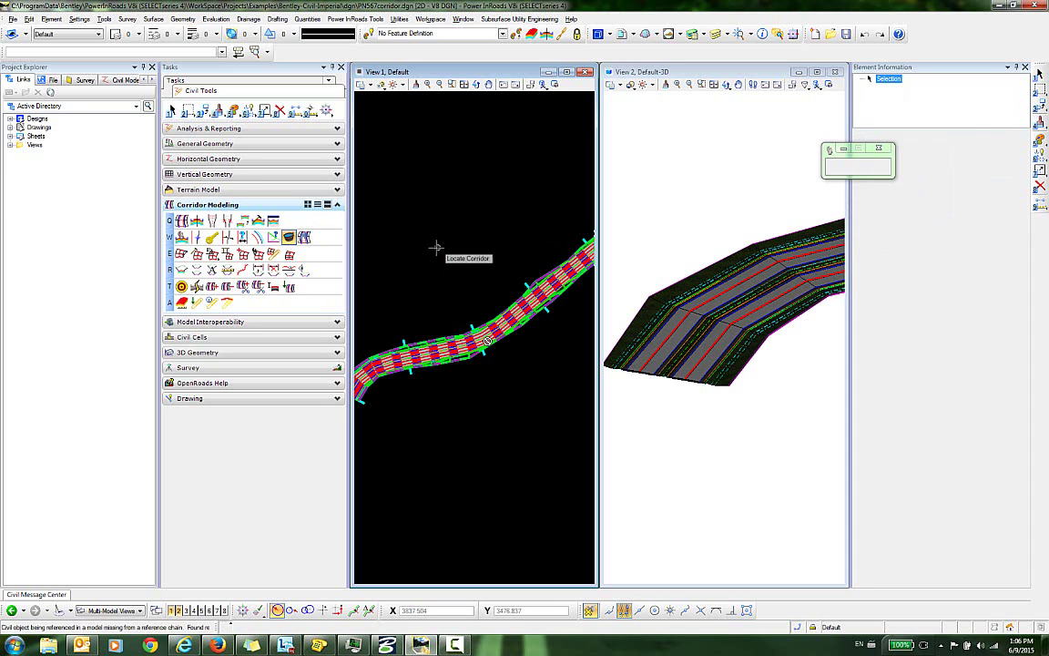
Step: Attach PN567geometry.dgn and PN567terrain model.dgn together from the References dialog
left_click(621, 35)
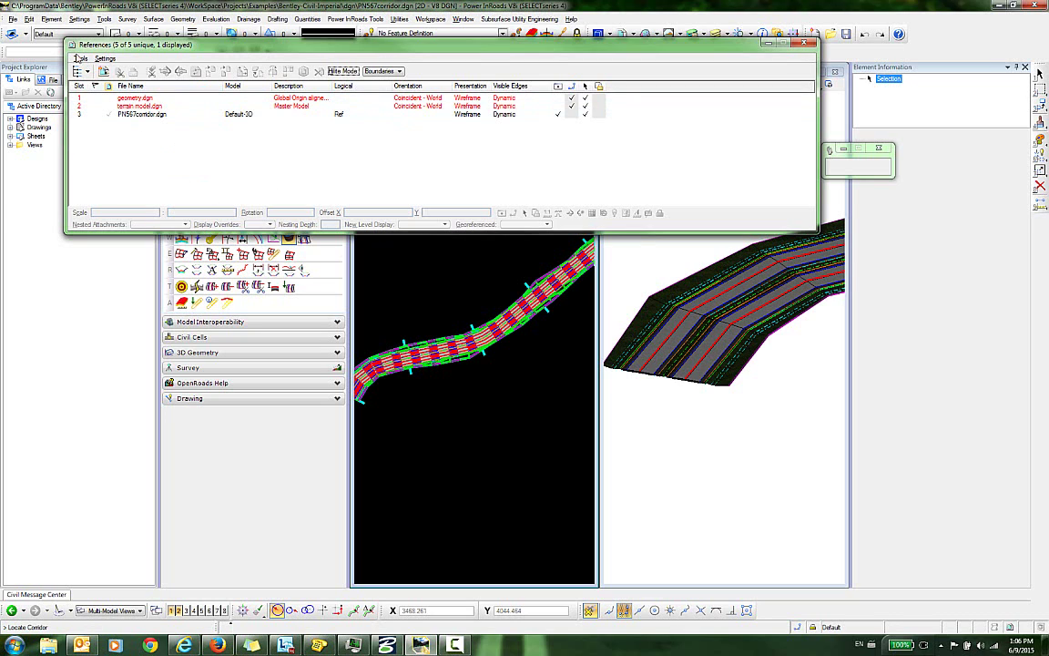
left_click(81, 59)
left_click(91, 68)
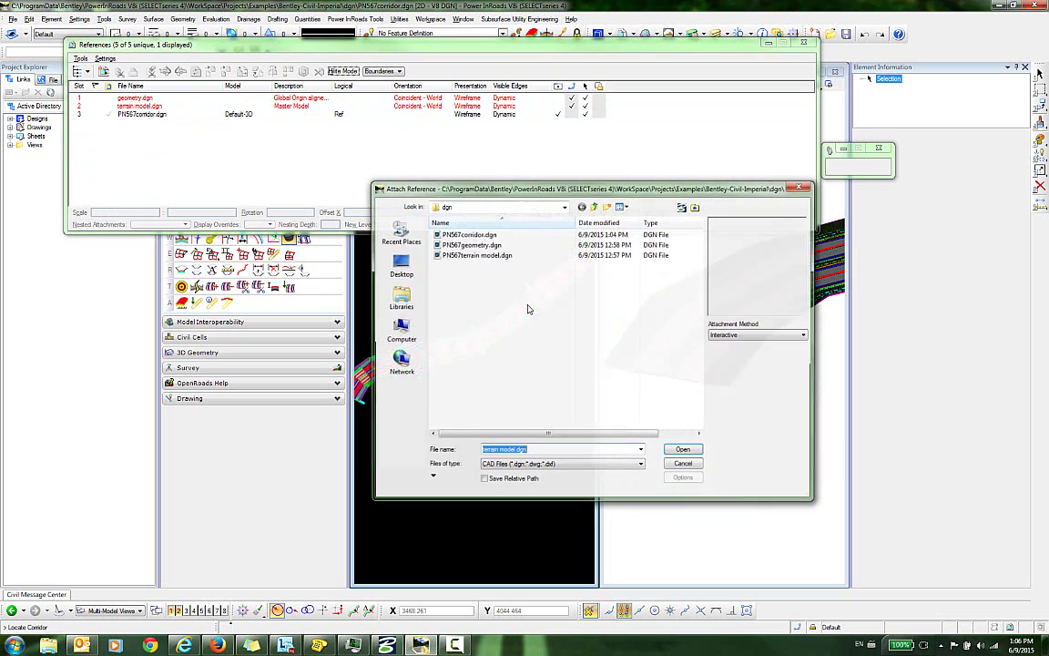
left_click(470, 244)
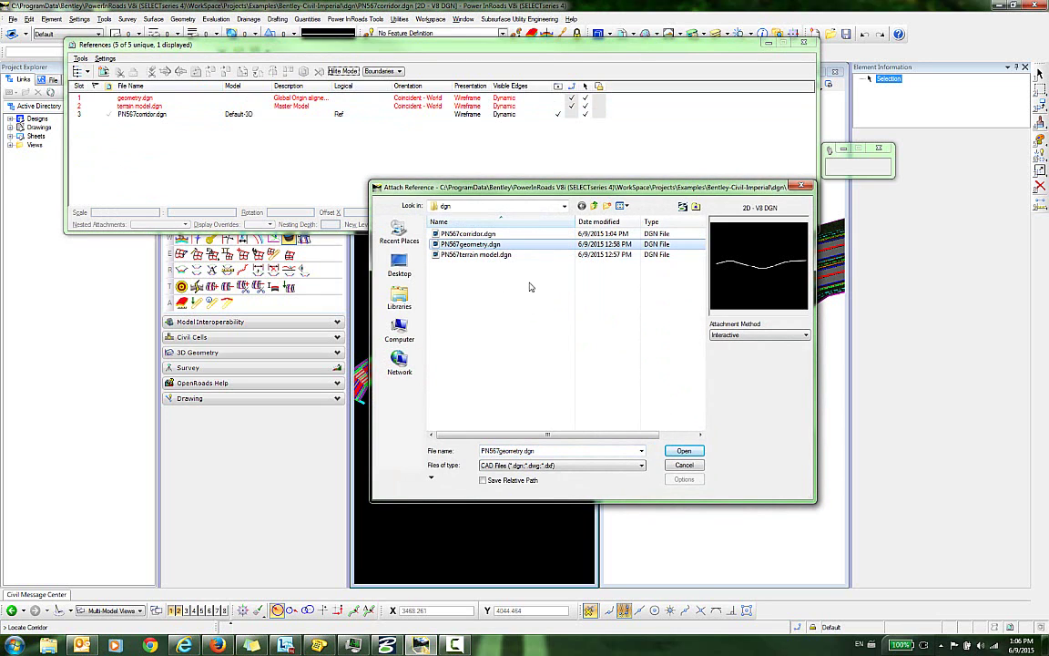
left_click(478, 255, "ctrl")
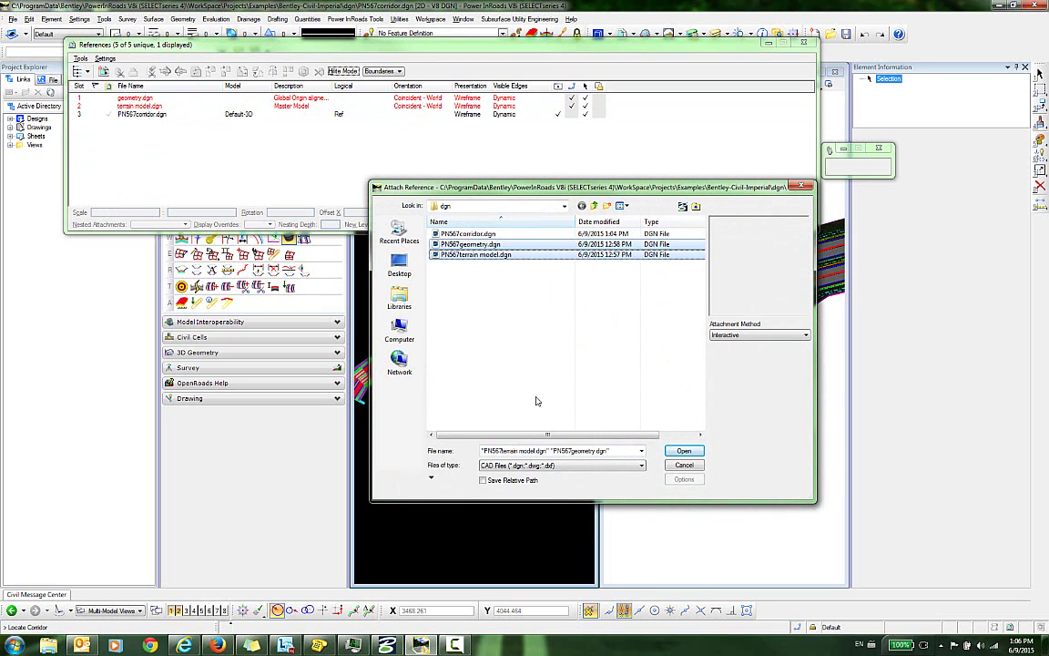
left_click(684, 451)
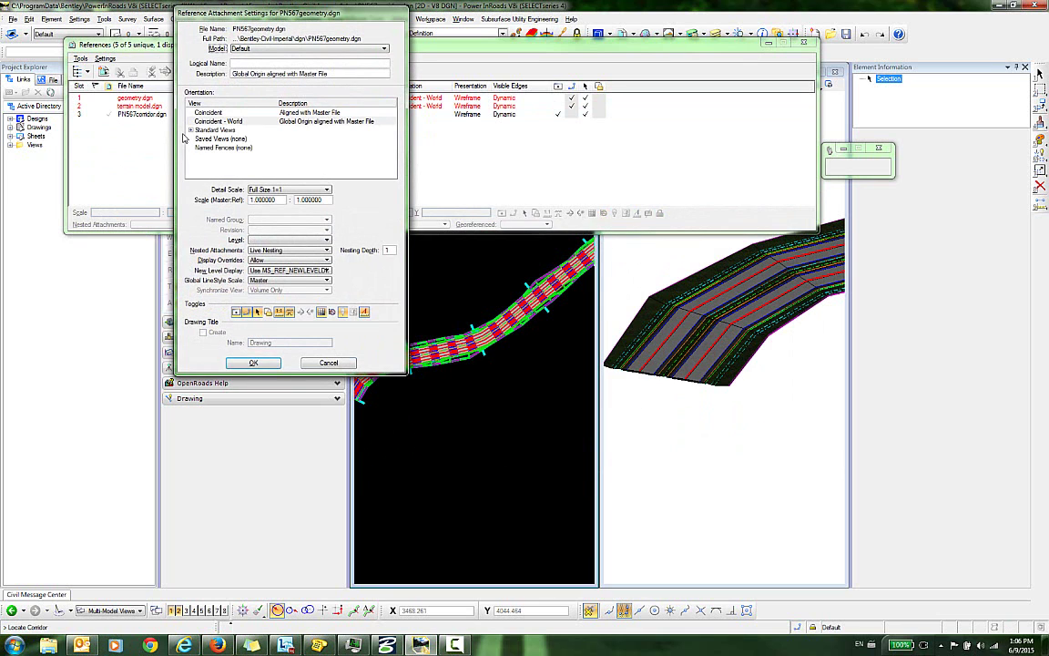
Step: Orient both new references Coincident - World and confirm each
left_click(222, 121)
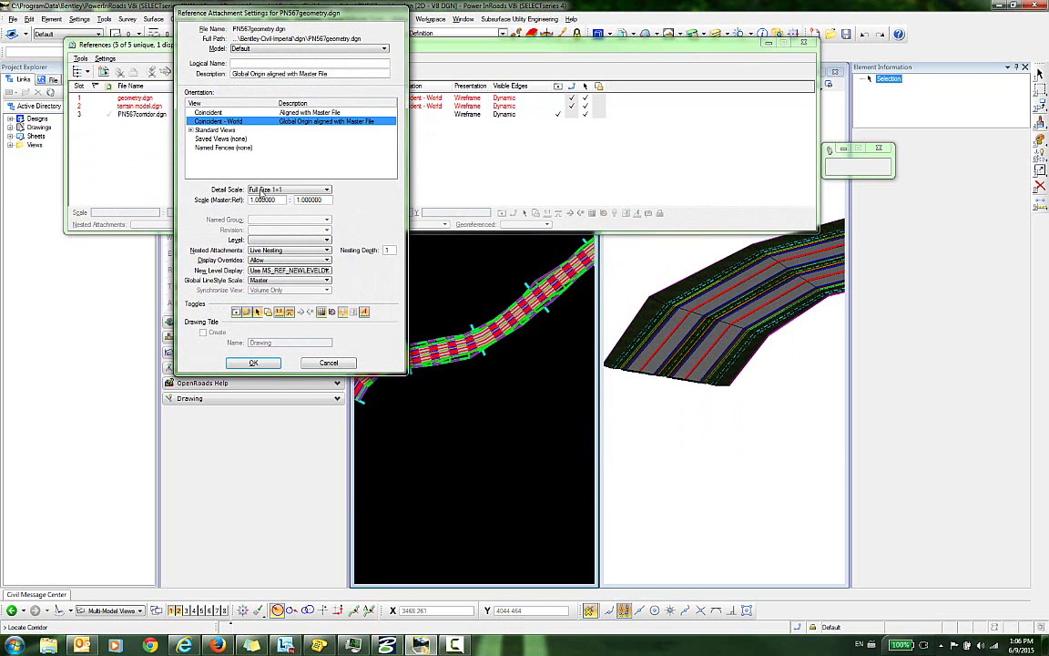
left_click(254, 363)
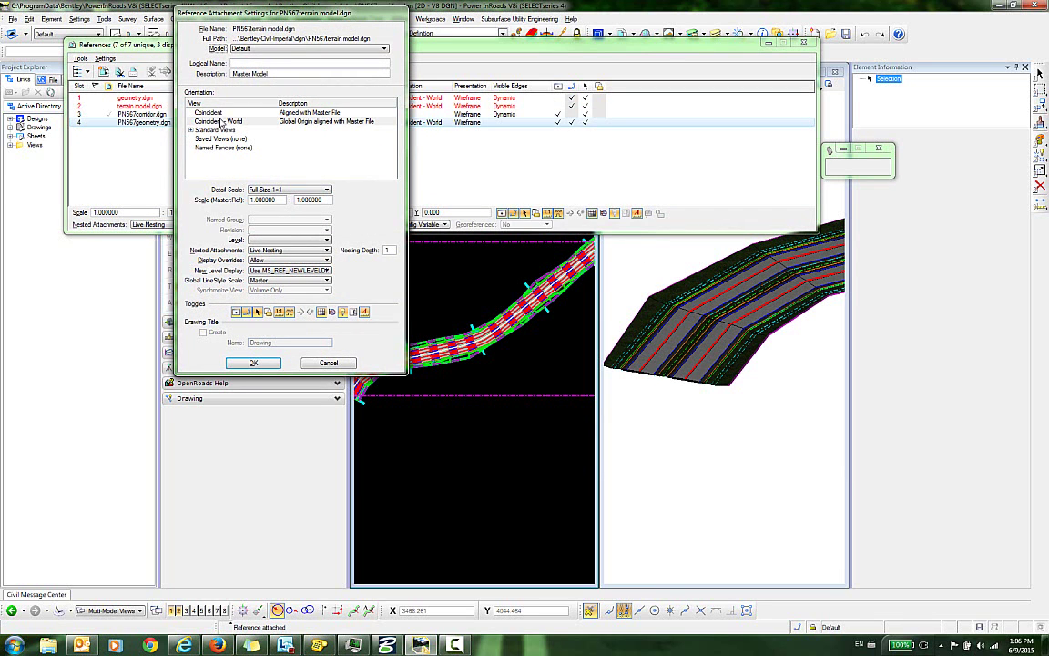
left_click(221, 121)
left_click(253, 363)
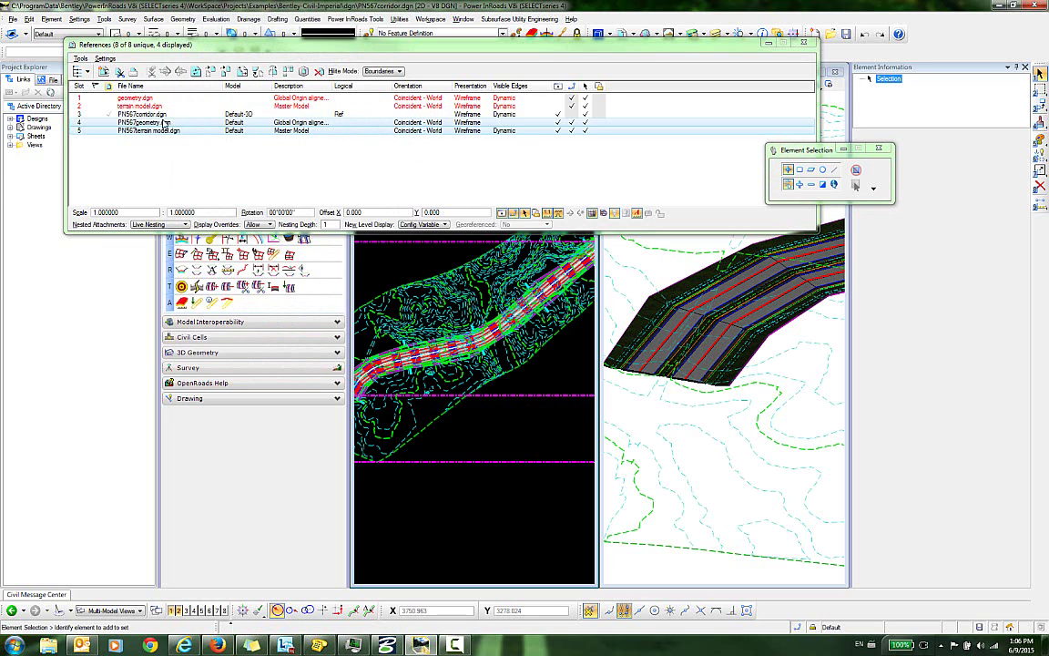
left_click_drag(182, 44, 223, 20)
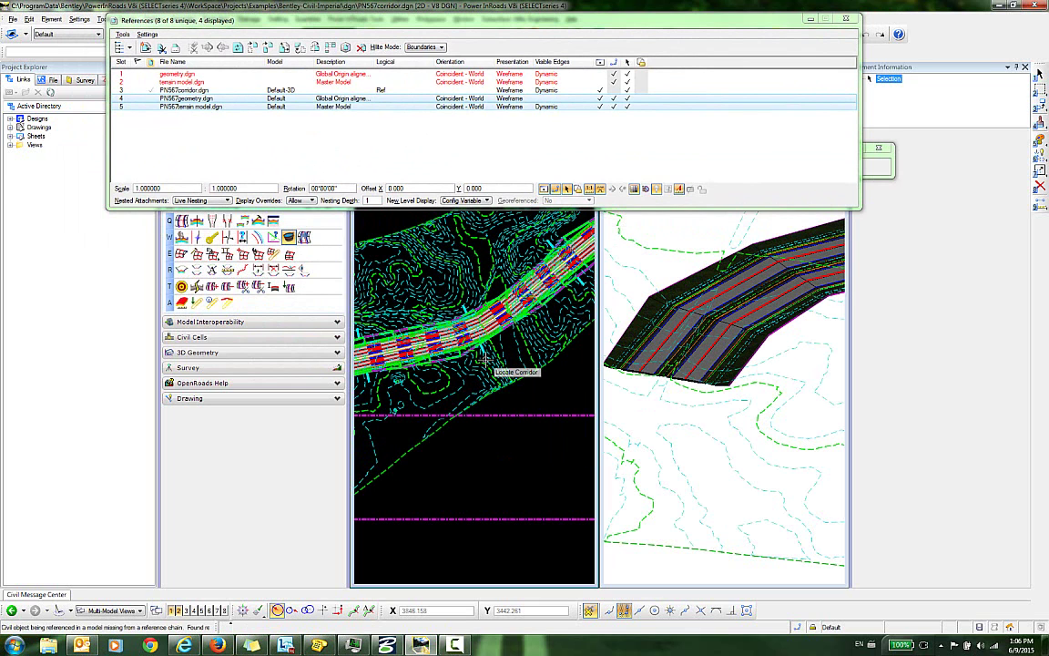
scroll(437, 342, "up", 2)
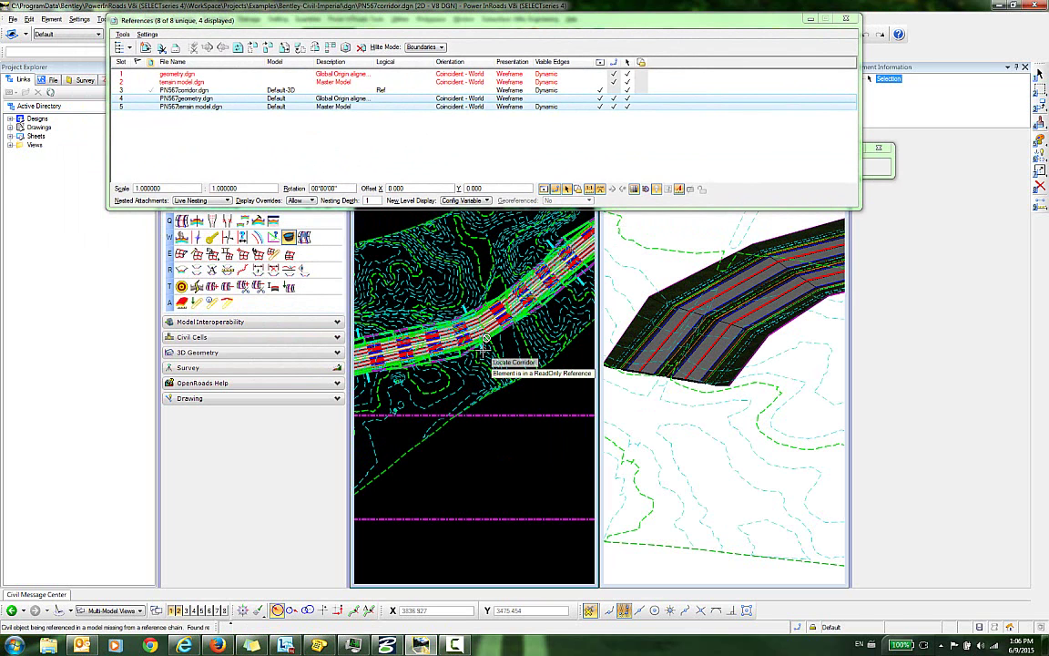
scroll(482, 340, "up", 2)
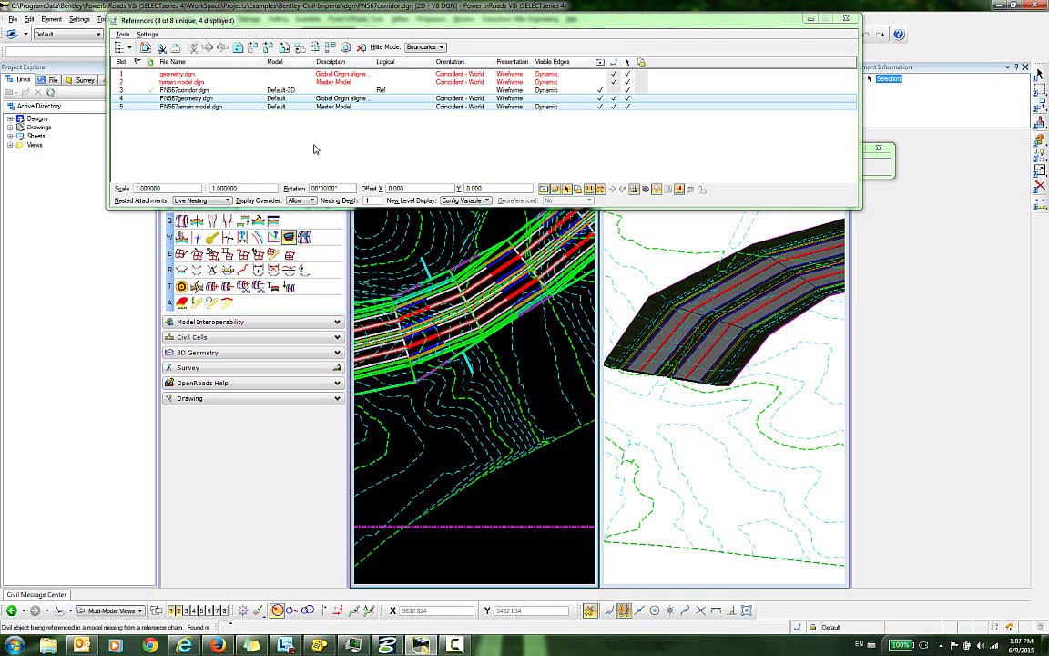
Step: Detach the two newly attached PN567 references
right_click(206, 107)
left_click(225, 107)
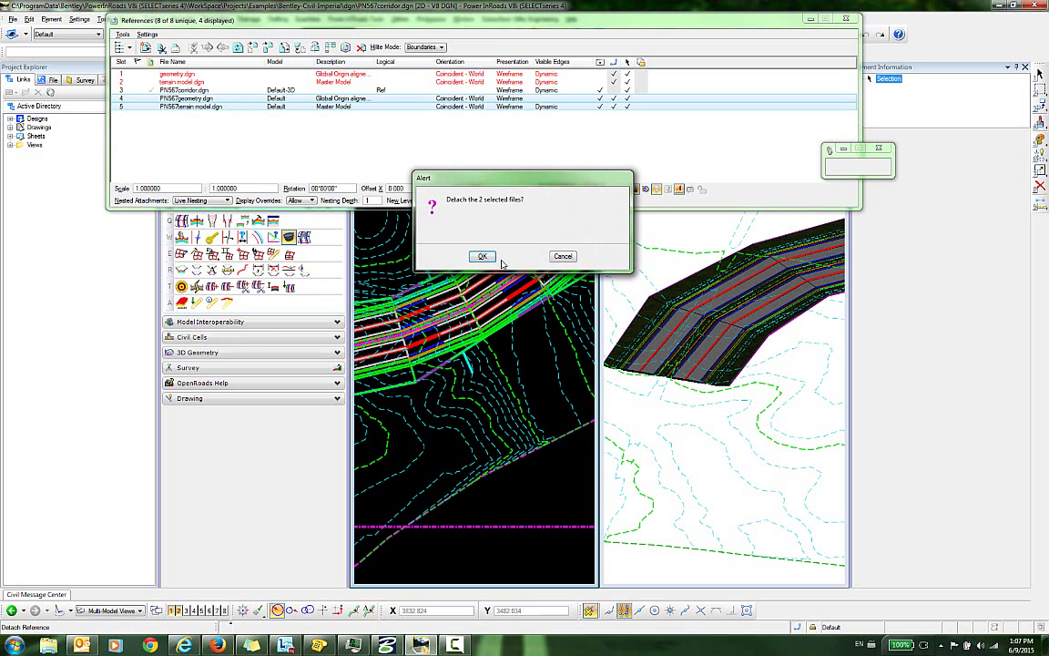
left_click(482, 256)
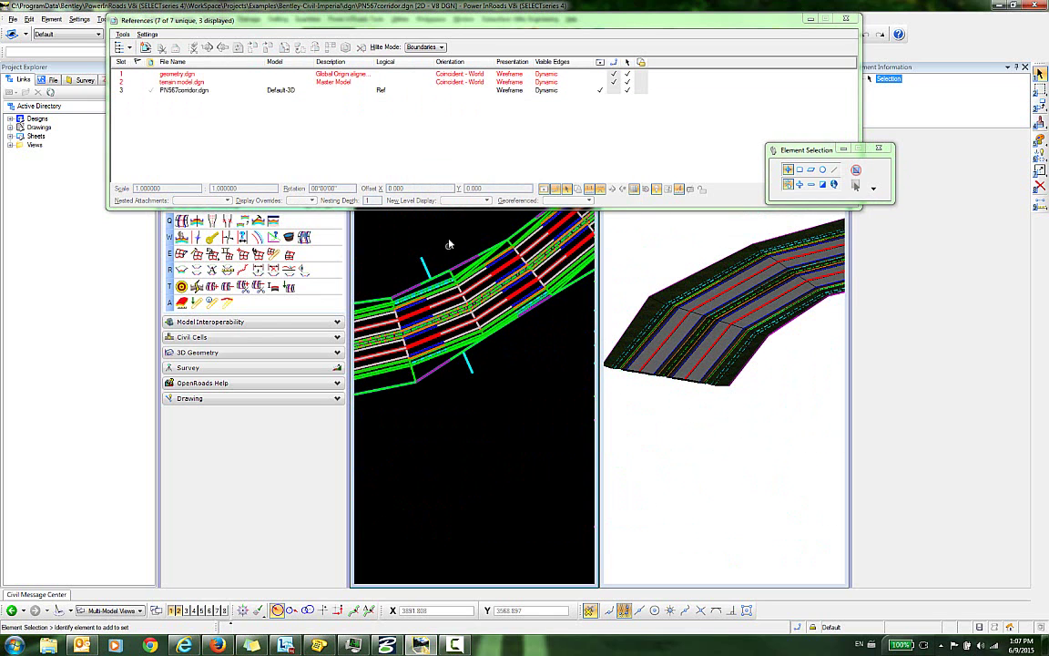
Step: Repoint the geometry.dgn reference's settings to the PN567geometry.dgn file
middle_click_drag(448, 244, 526, 358)
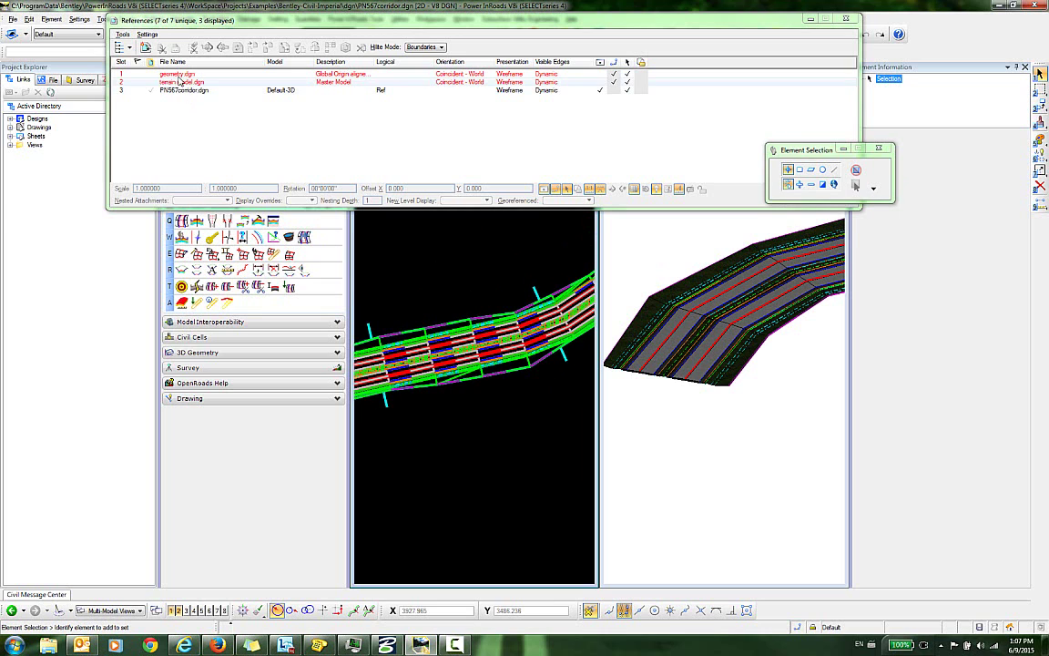
left_click(176, 73)
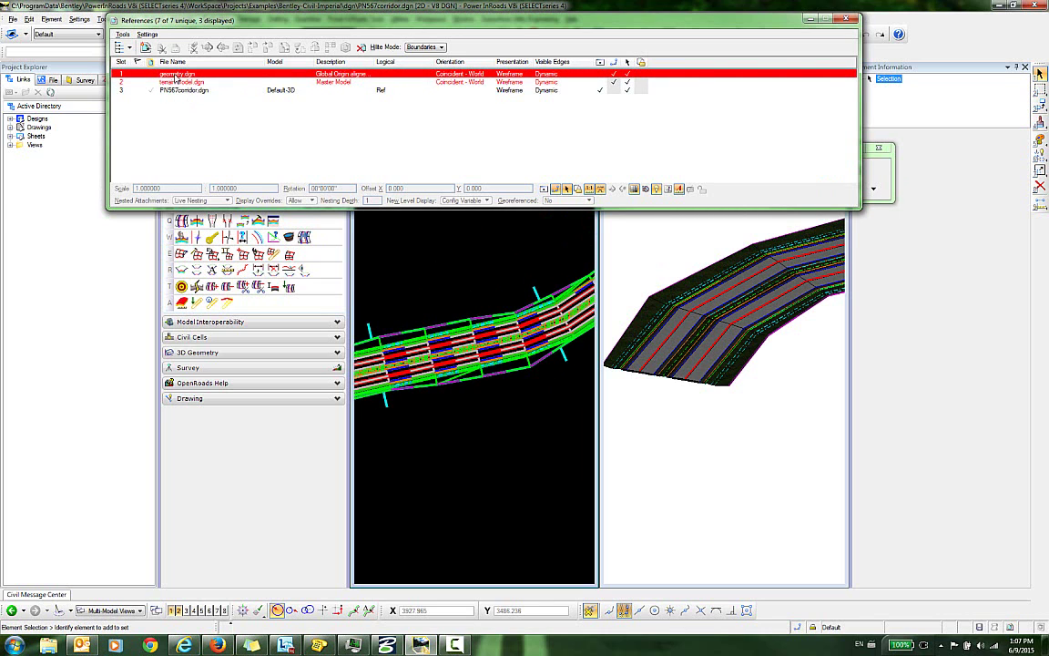
right_click(175, 77)
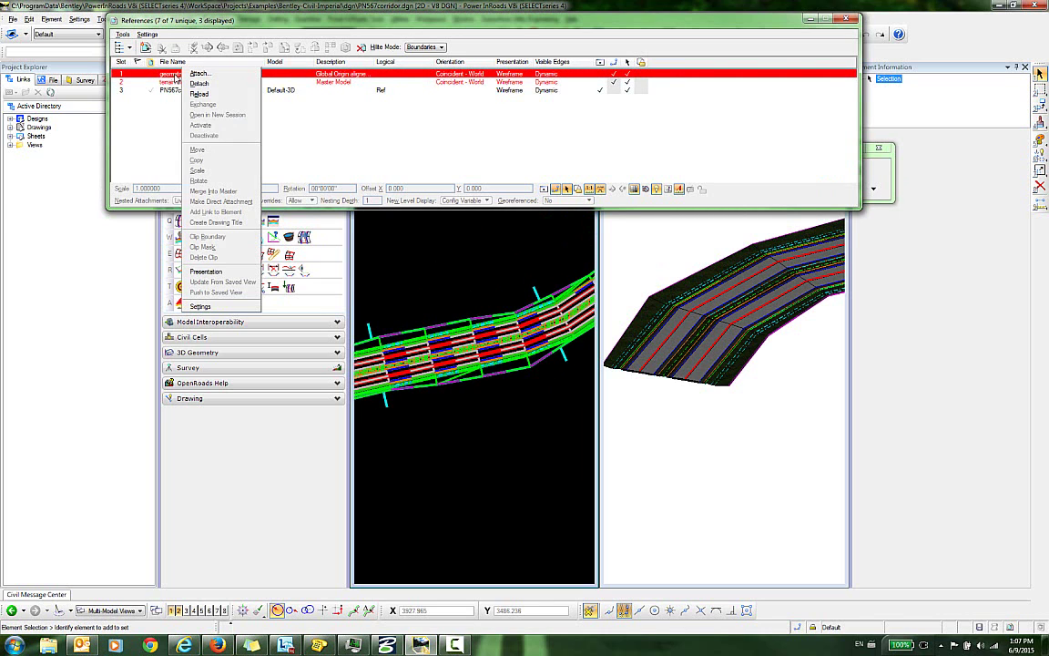
left_click(200, 306)
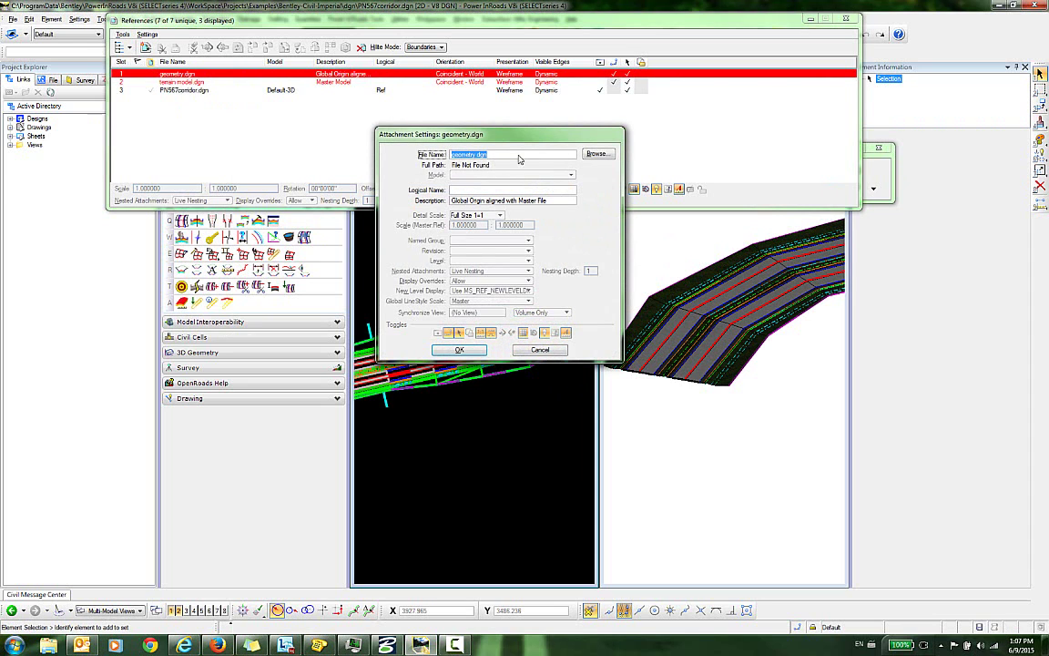
left_click(597, 154)
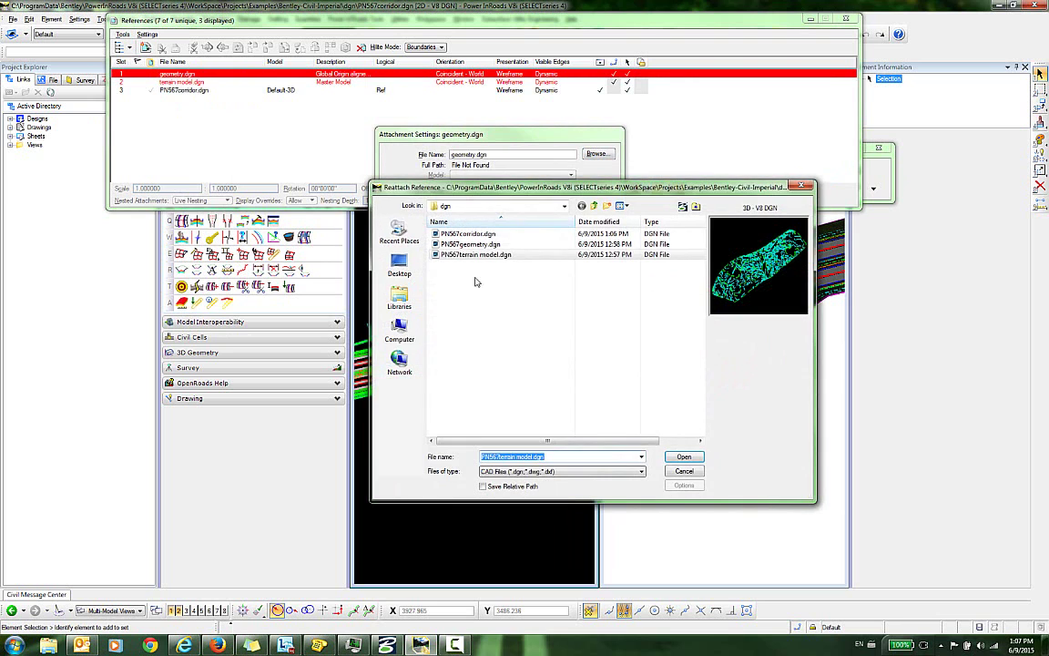
left_click(466, 245)
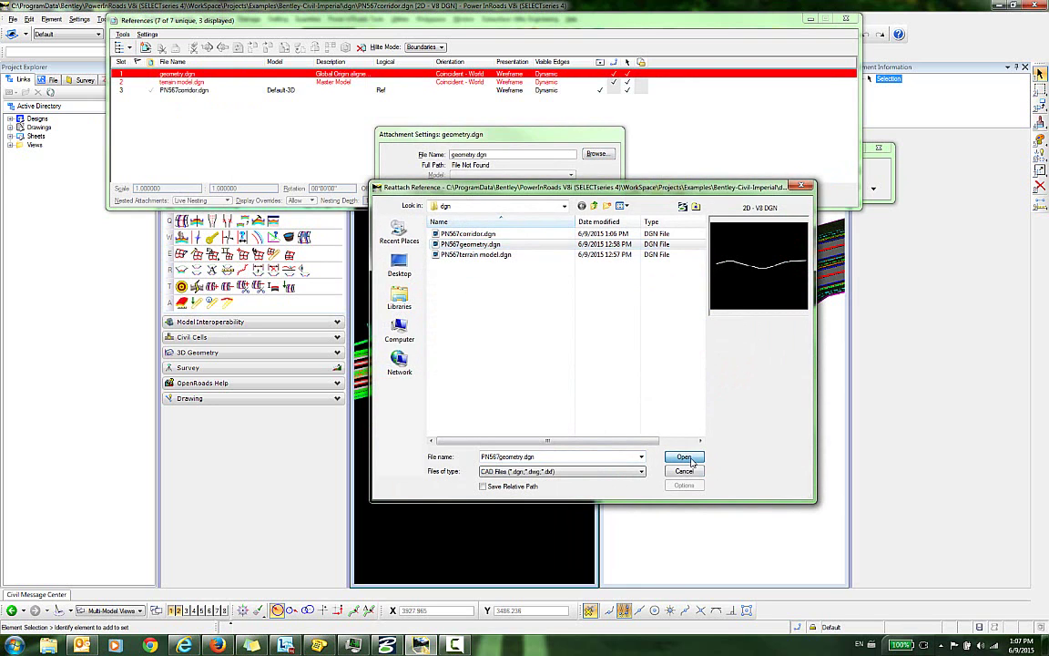
key("Return")
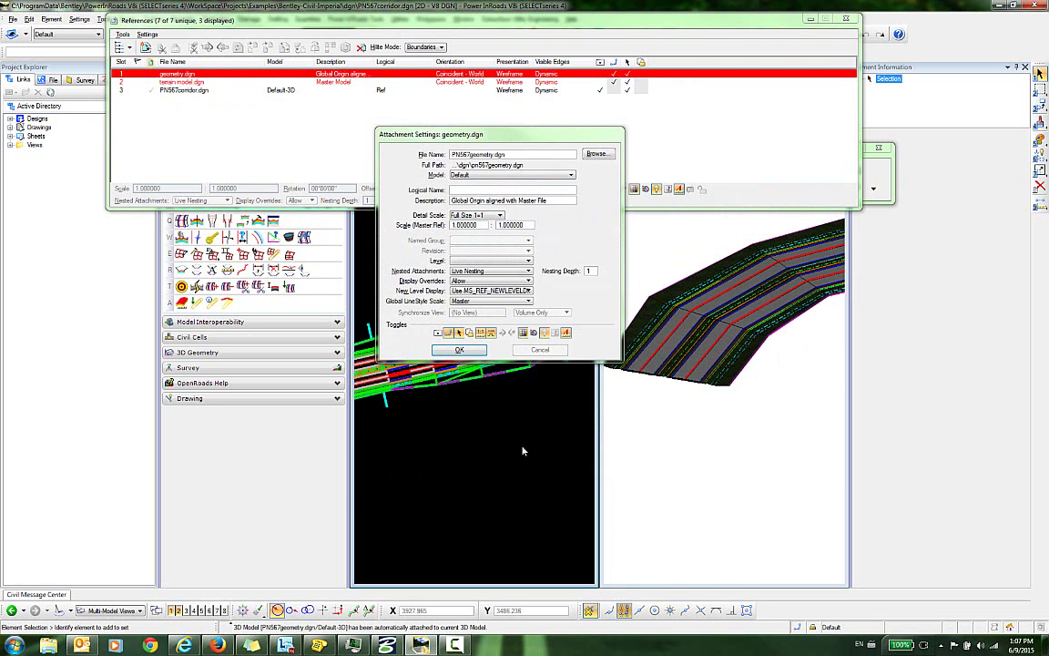
left_click(459, 350)
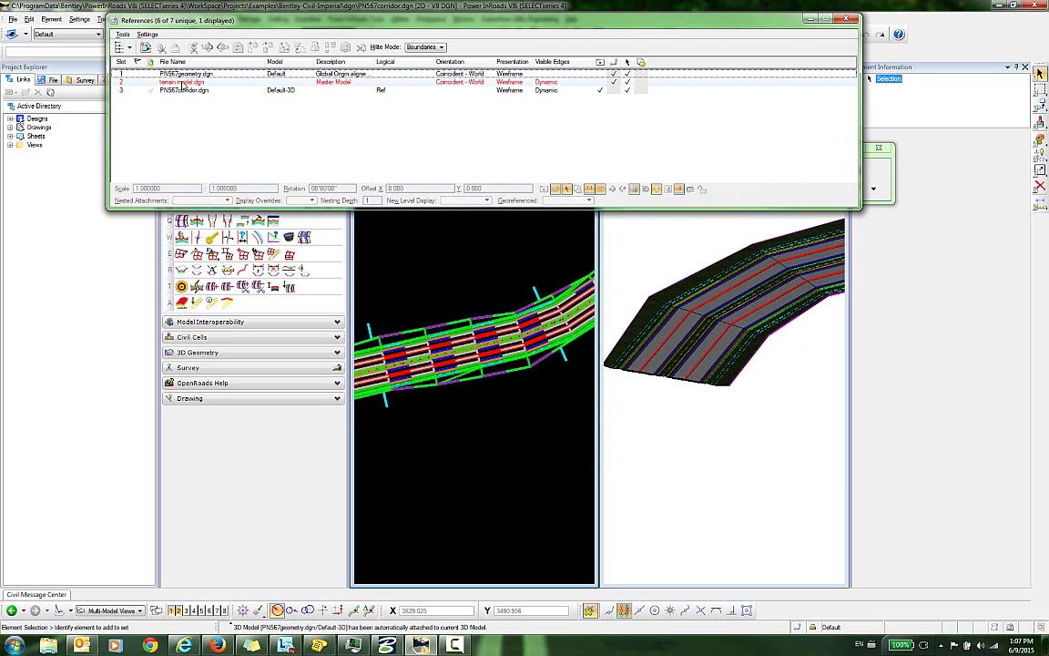
Step: Repoint the terrain model.dgn reference's settings to PN567terrain model.dgn
left_click(188, 82)
right_click(188, 81)
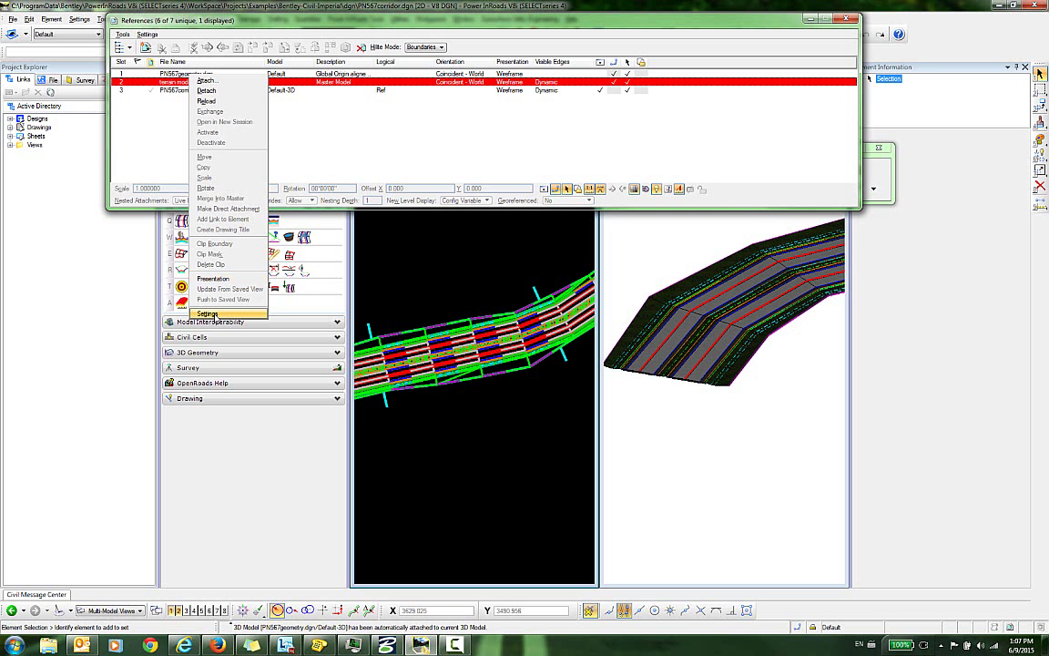
left_click(208, 313)
left_click(594, 155)
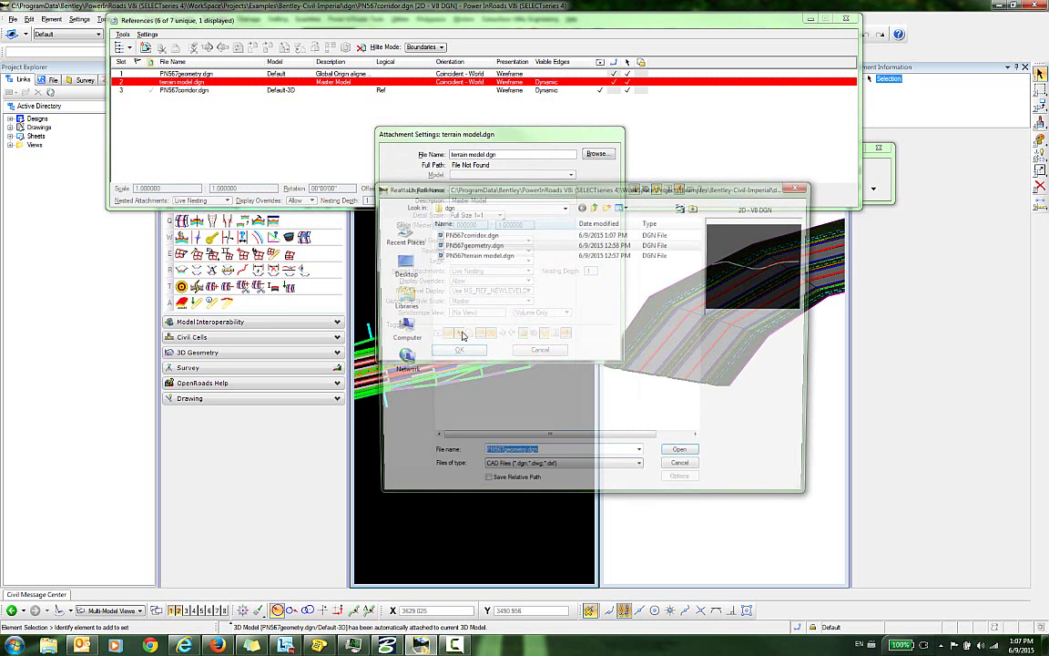
left_click(473, 254)
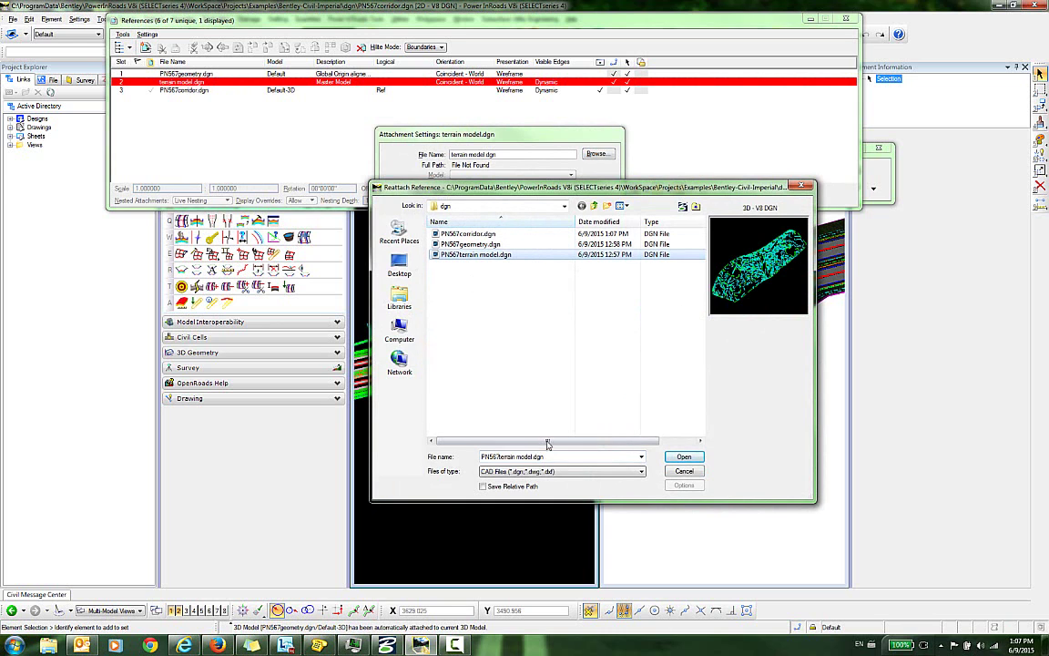
left_click(697, 458)
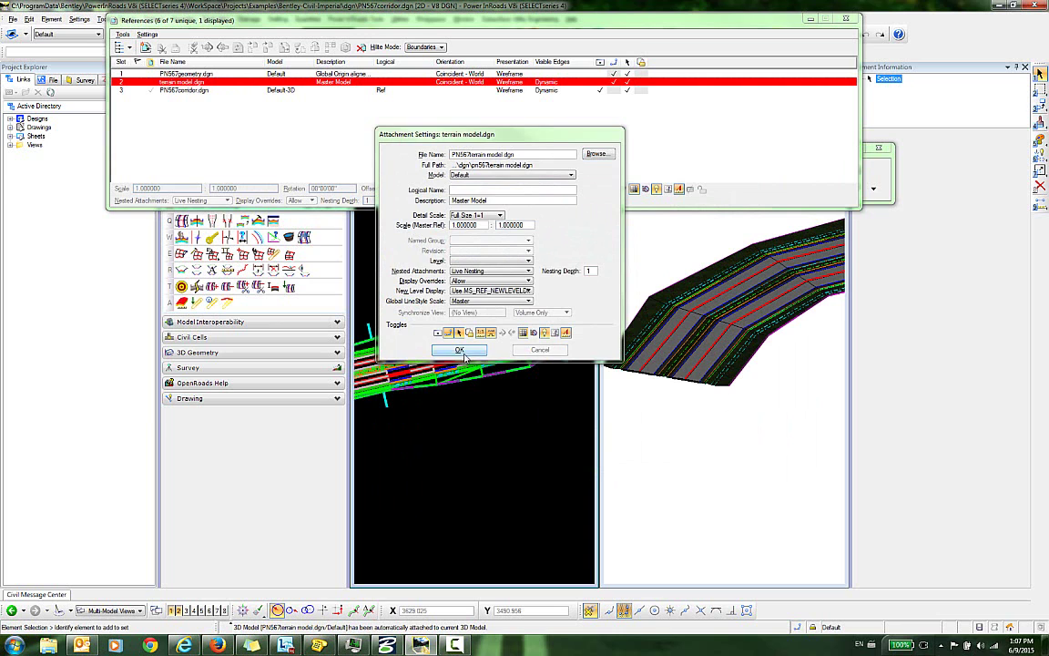
left_click(459, 350)
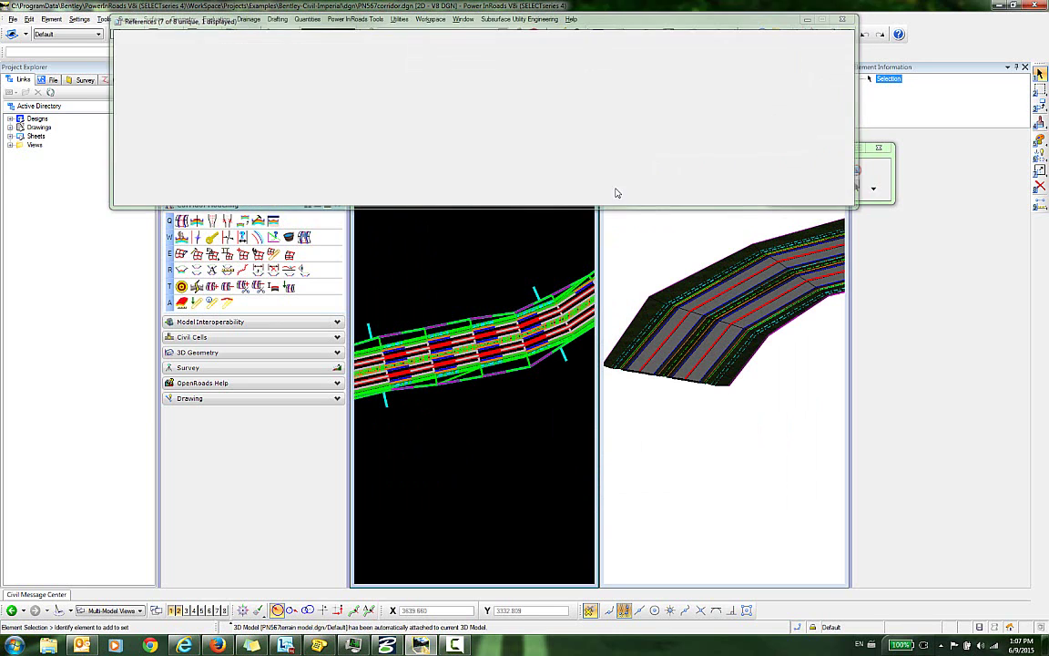
Step: Close References, fit the plan view, and select the SR789 corridor
left_click(847, 19)
left_click(463, 84)
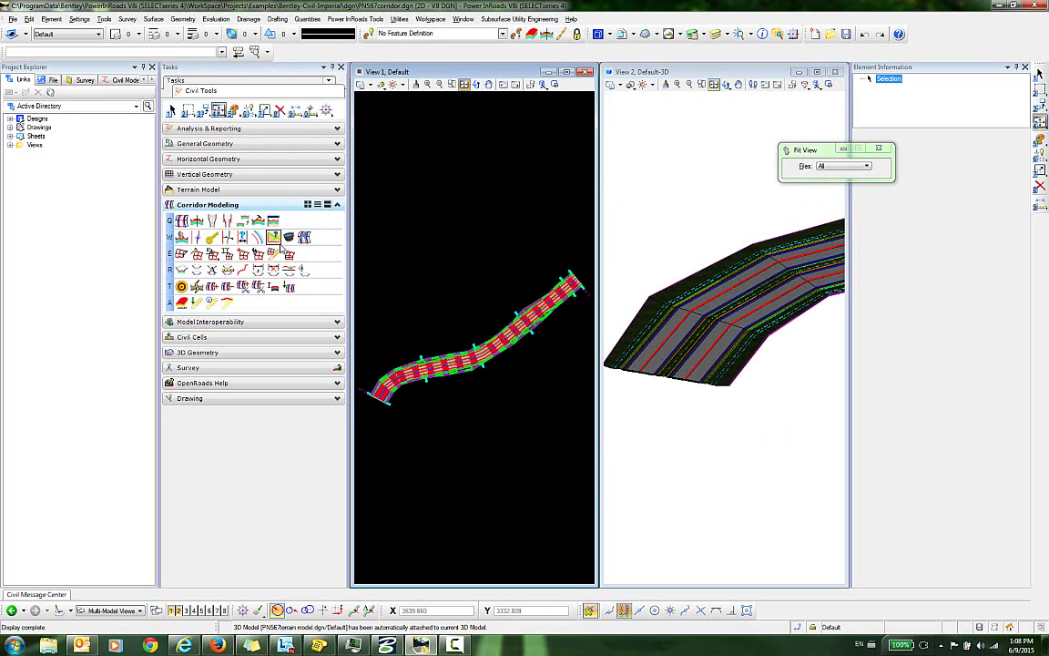
left_click(170, 111)
left_click(532, 336)
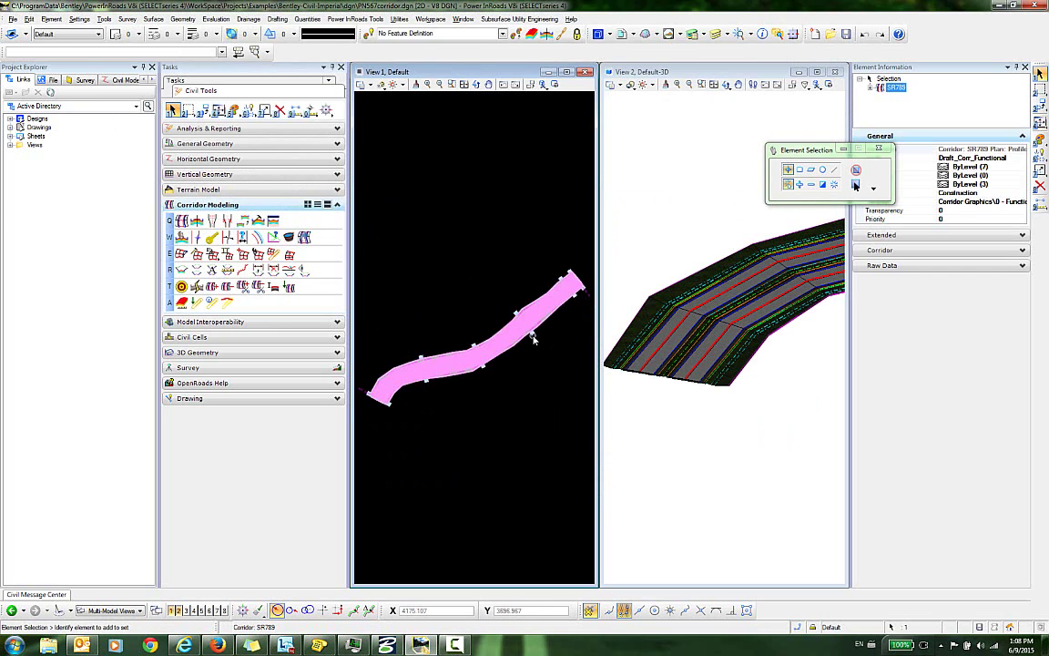
Step: Review the SR789 corridor objects and close the list
mouse_move(533, 339)
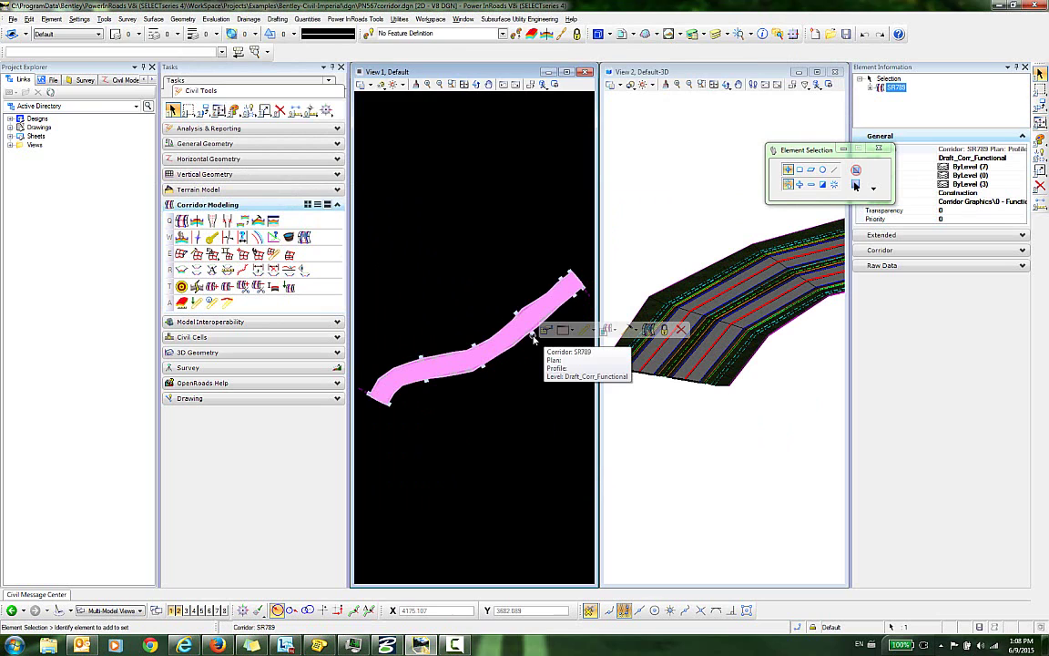
left_click(648, 329)
left_click(646, 347)
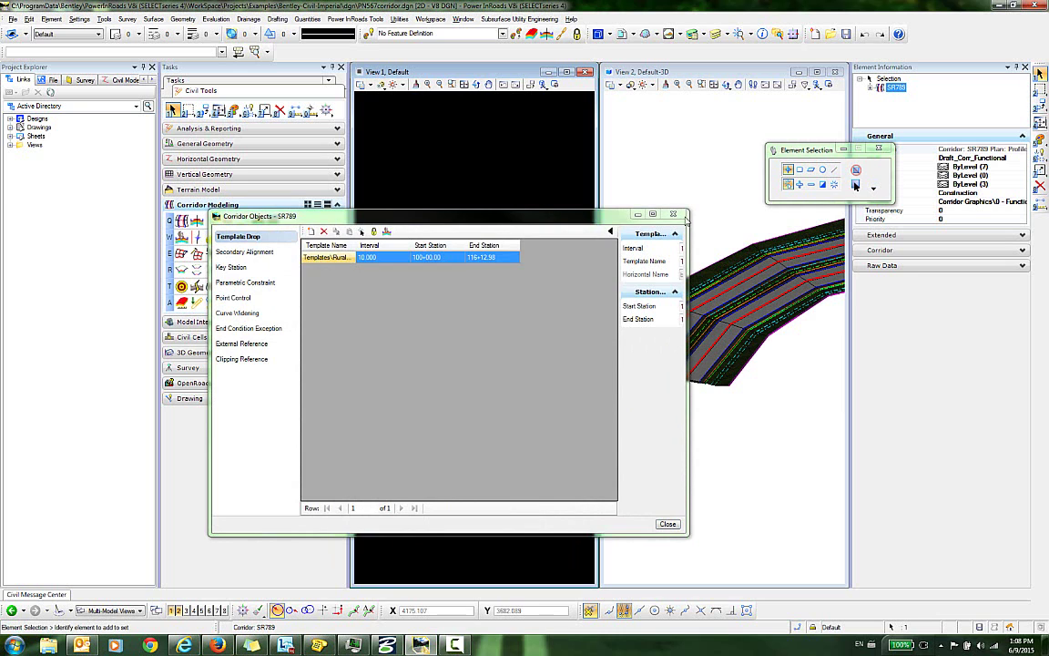
left_click(673, 214)
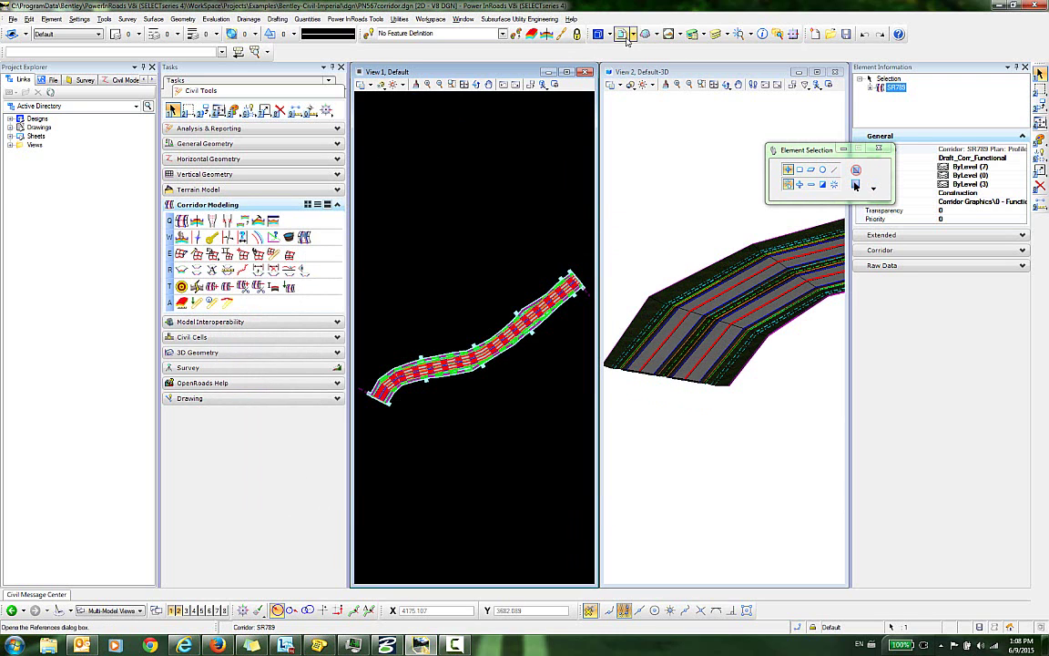
Step: Show the terrain reference's contours, then open SR789's Corridor Objects (one template drop, 100+00.00–116+12.98)
left_click(622, 35)
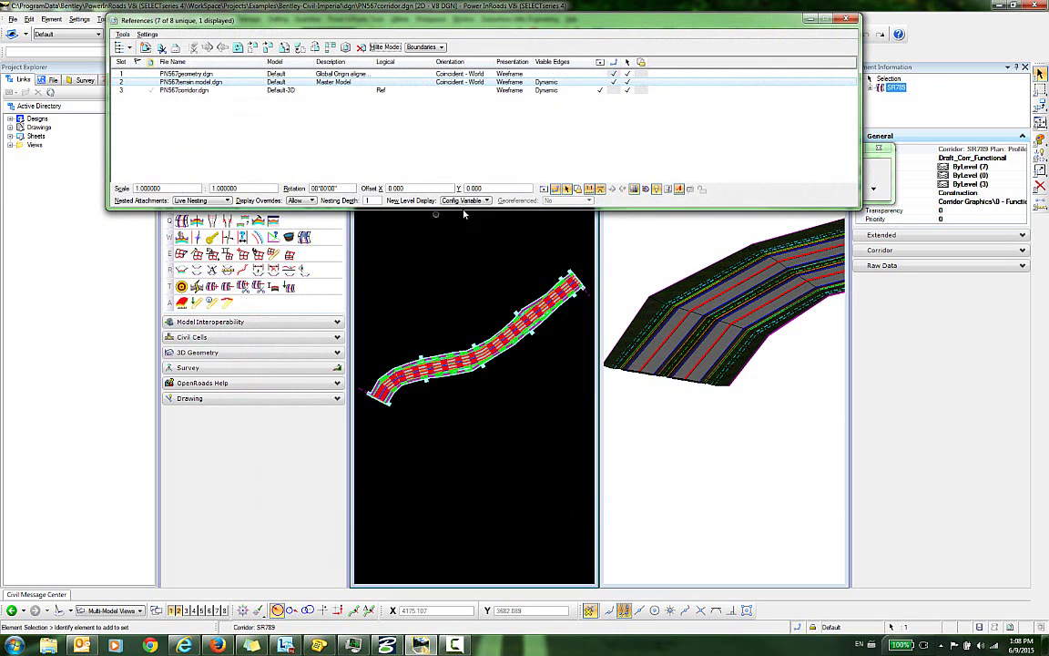
left_click(599, 81)
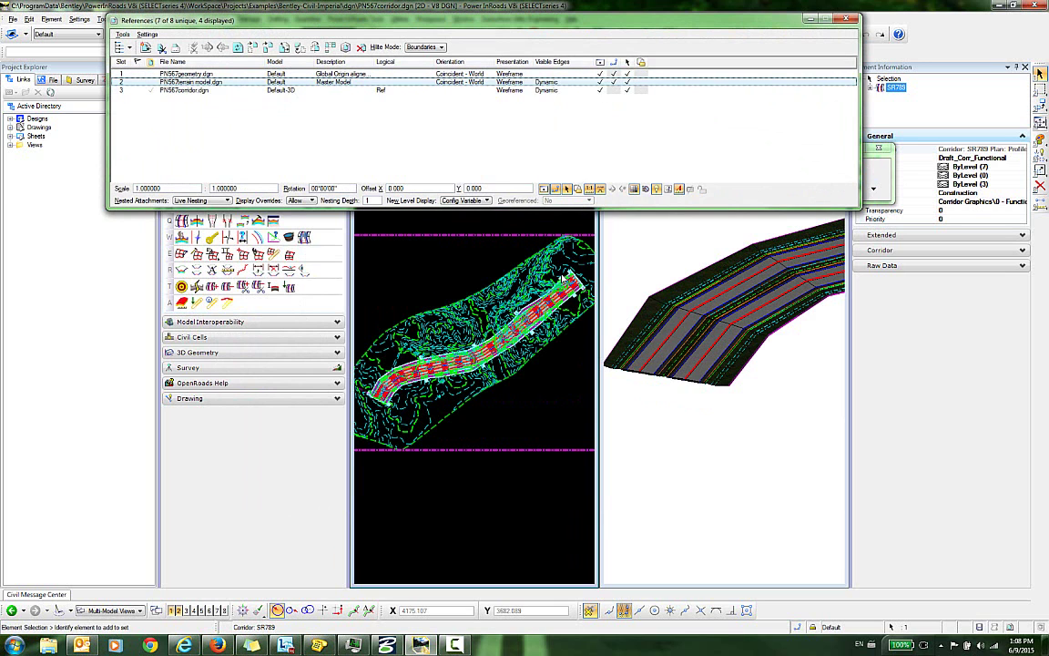
left_click(846, 18)
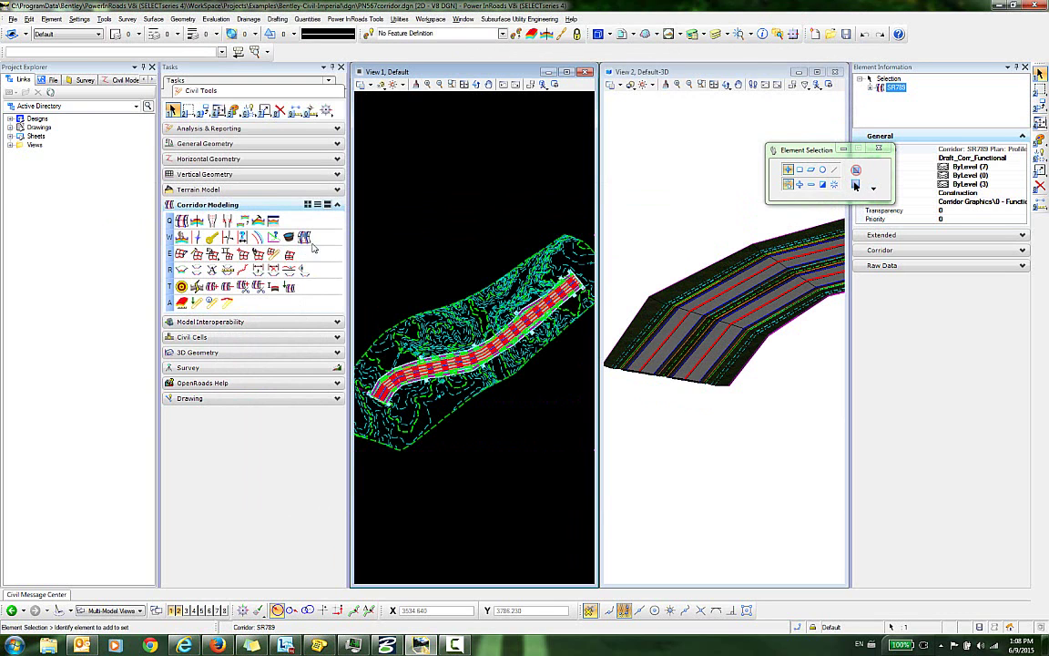
scroll(476, 387, "up", 2)
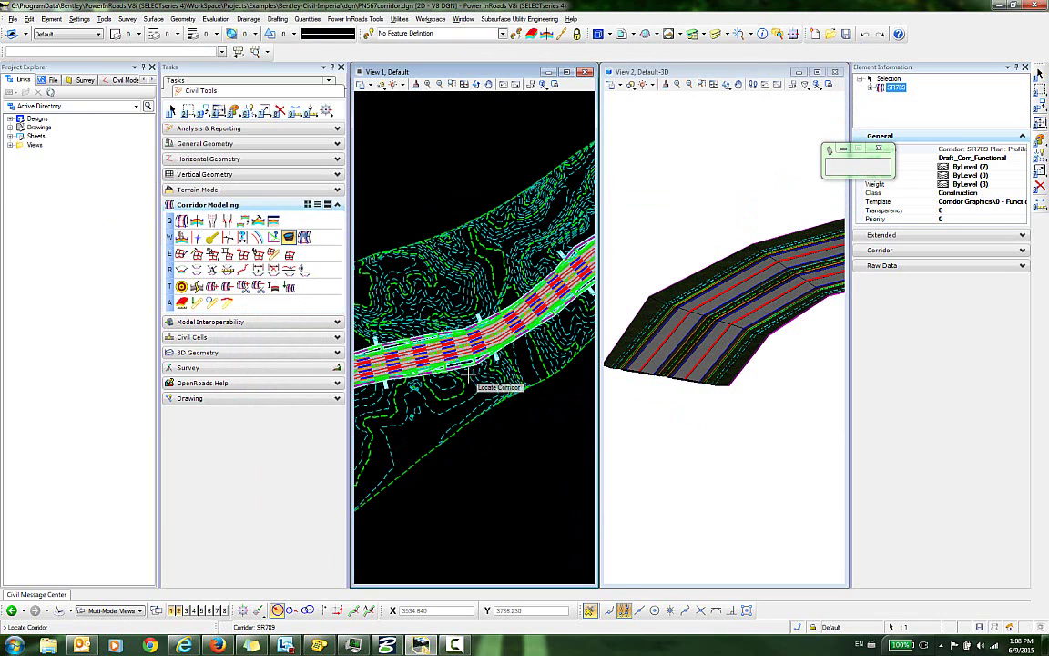
left_click(511, 348)
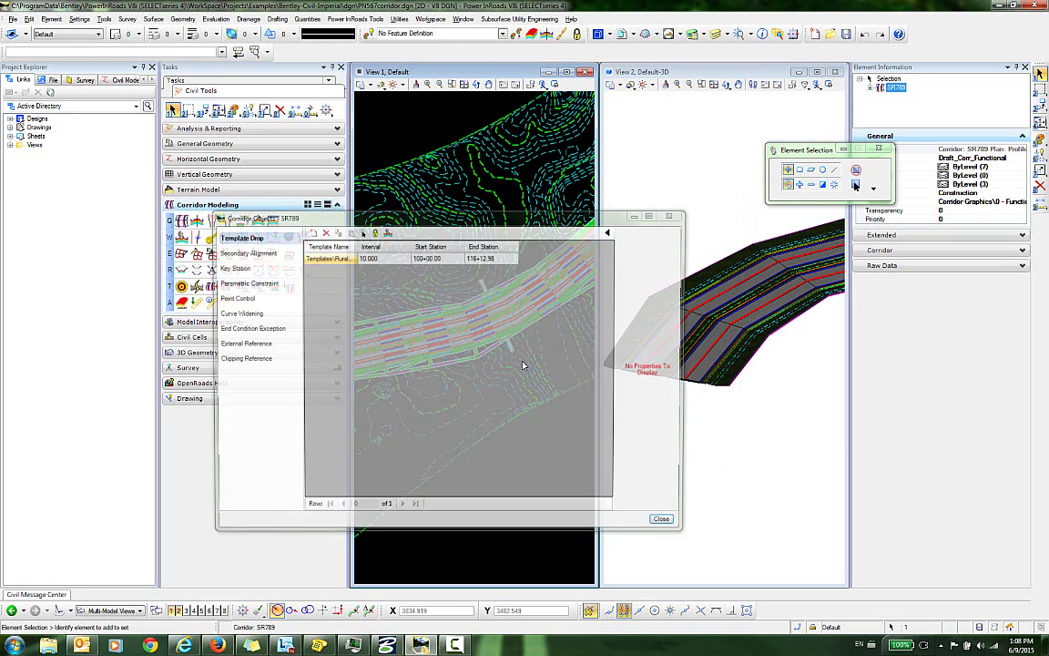